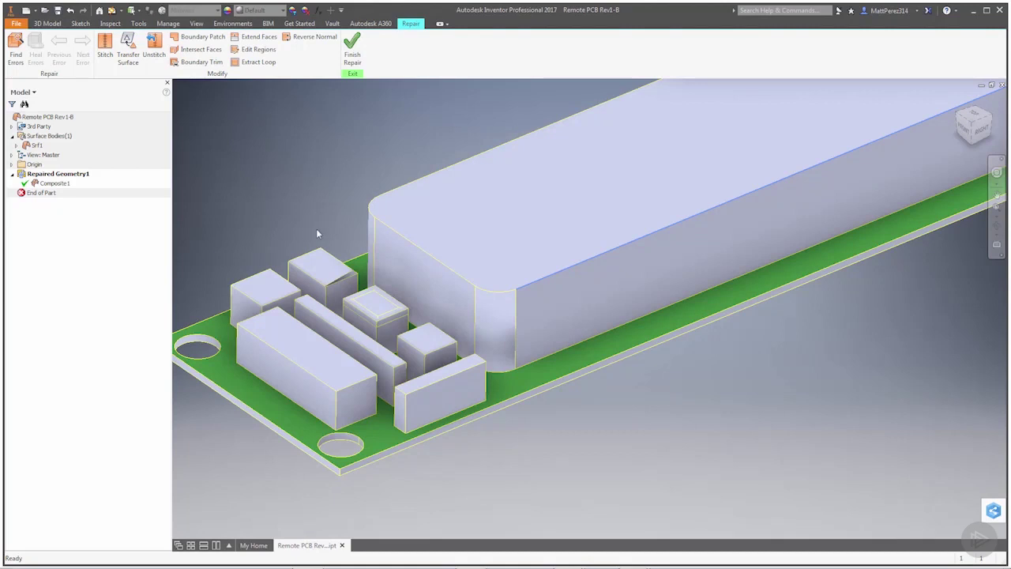
- Zoom in on the small boxes and start a Boundary Patch
{"action": "scroll", "coordinate": [342, 278], "scroll_direction": "up", "scroll_amount": 5}
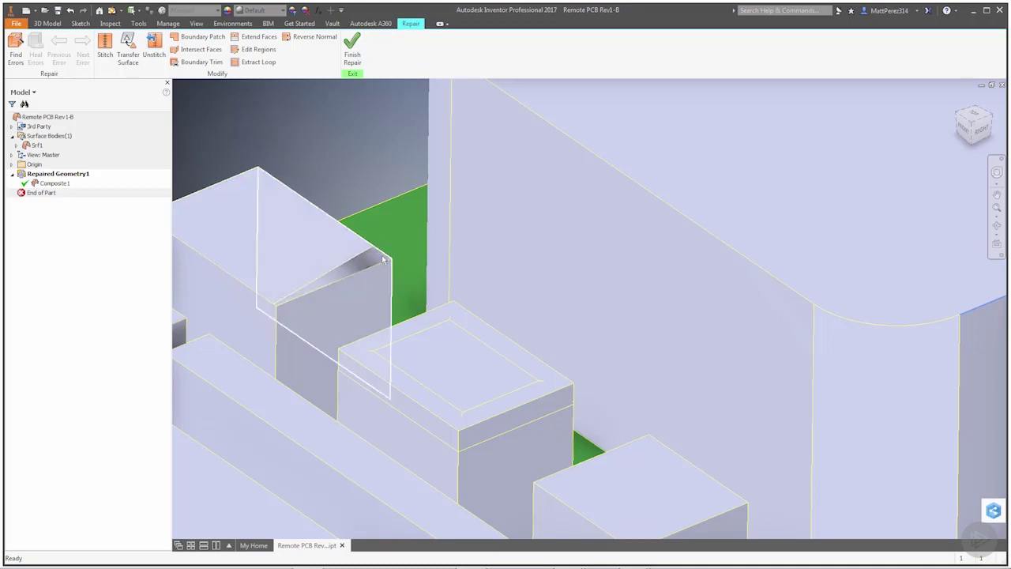
{"action": "left_click", "coordinate": [198, 37]}
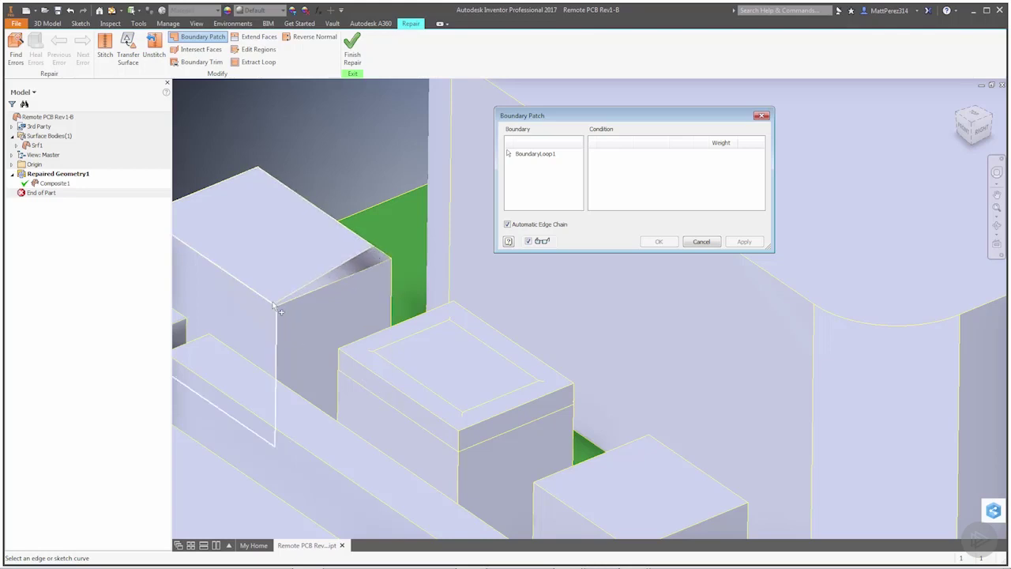
- Try a boundary patch on the small box's top edge without Automatic Edge Chain, then cancel it
{"action": "left_click", "coordinate": [508, 224]}
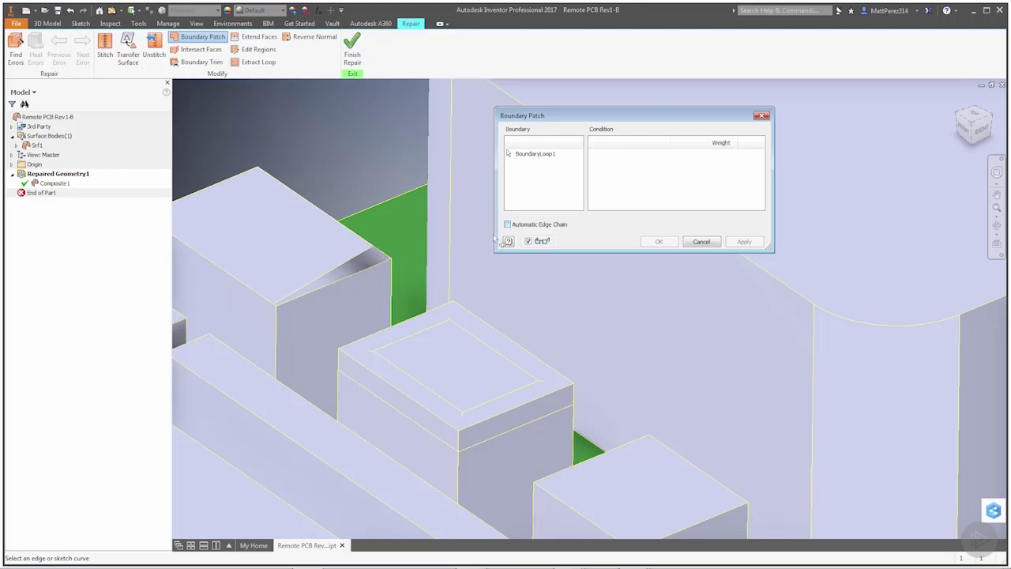
{"action": "left_click", "coordinate": [377, 251]}
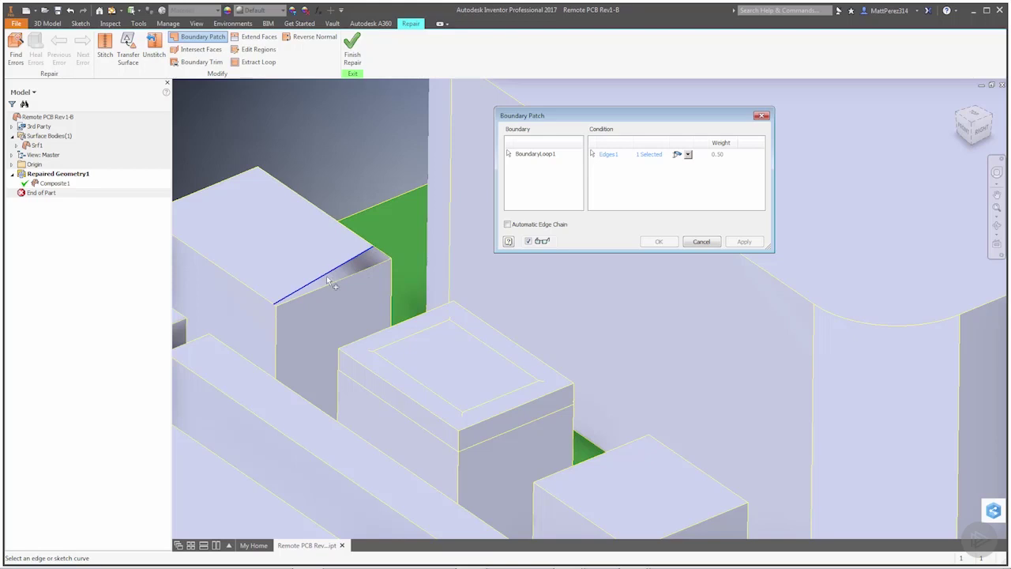
{"action": "left_click", "coordinate": [702, 241]}
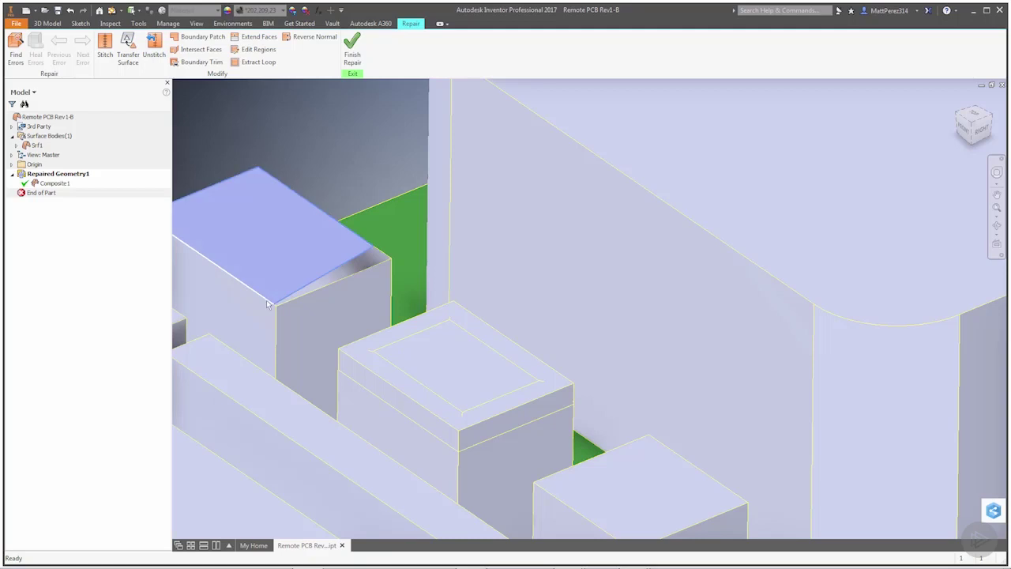
- Delete the small box's faulty top face, leaving the box open-topped
{"action": "scroll", "coordinate": [266, 299], "scroll_direction": "up", "scroll_amount": 3}
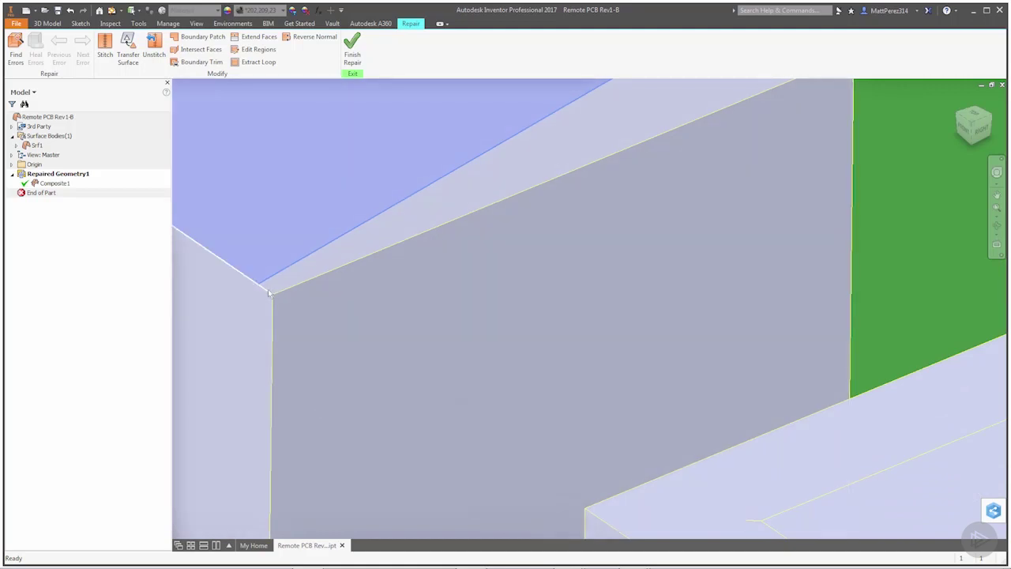
{"action": "scroll", "coordinate": [276, 300], "scroll_direction": "down", "scroll_amount": 6}
{"action": "scroll", "coordinate": [340, 308], "scroll_direction": "up", "scroll_amount": 6}
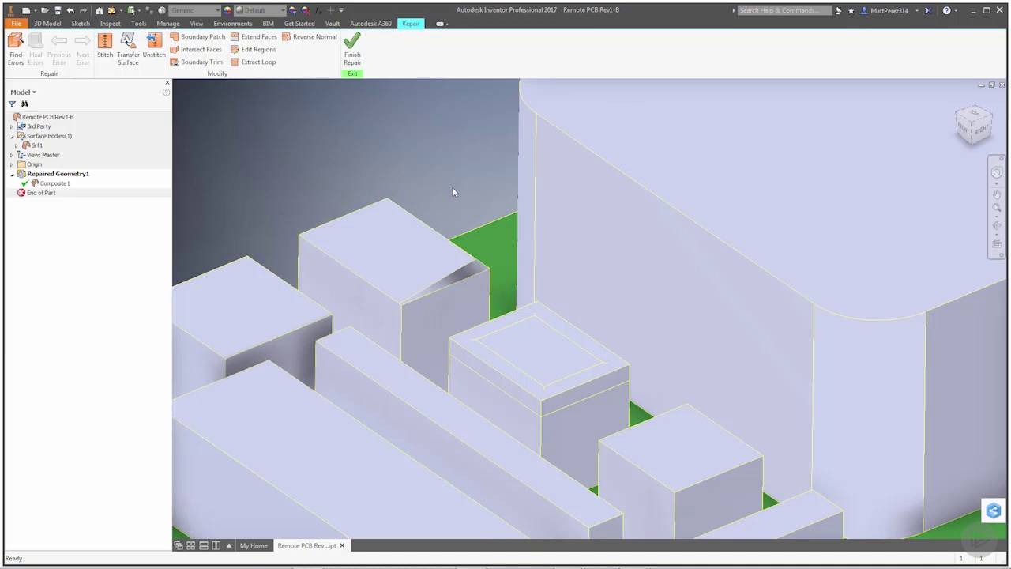
{"action": "left_click", "coordinate": [373, 233]}
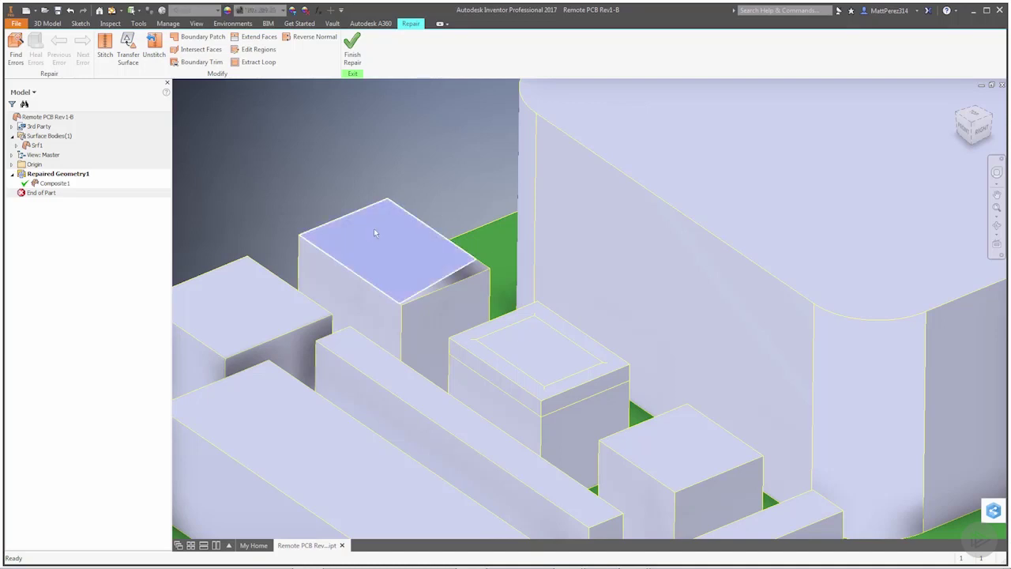
{"action": "key", "text": "Delete"}
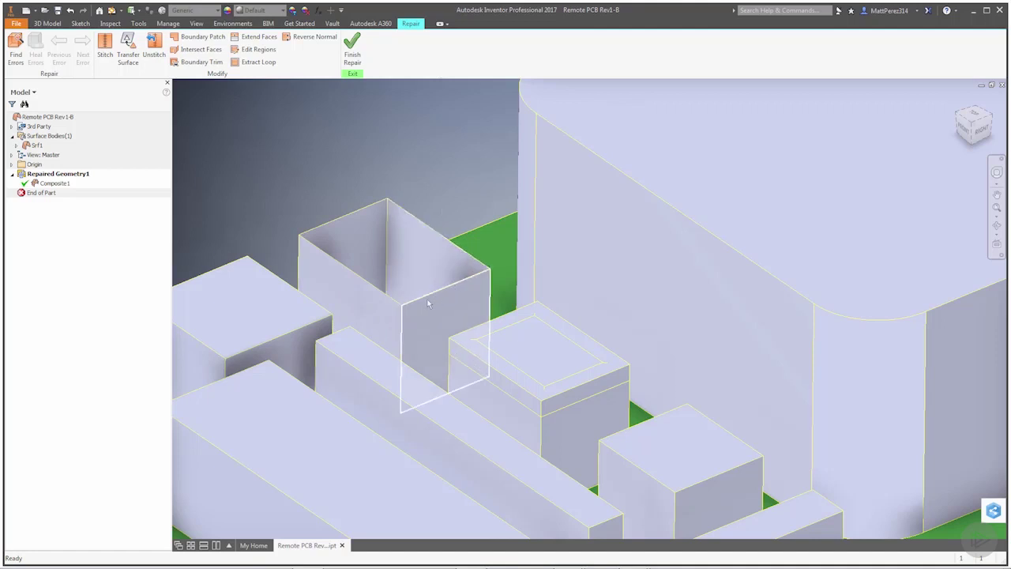
- Create boundary patch Quilt1 over the box's open top from its four top edges
{"action": "left_click", "coordinate": [204, 38]}
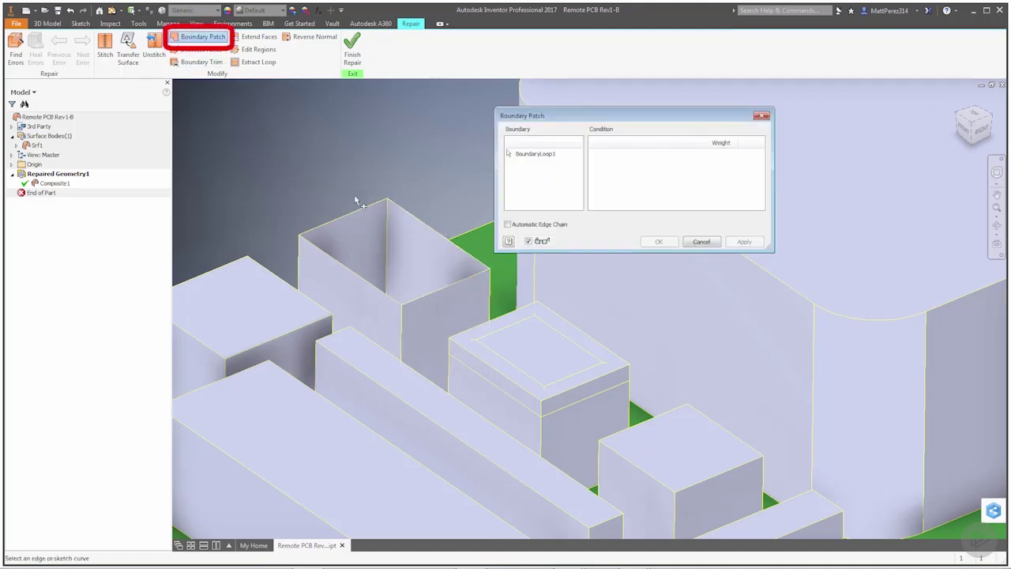
{"action": "left_click", "coordinate": [507, 225]}
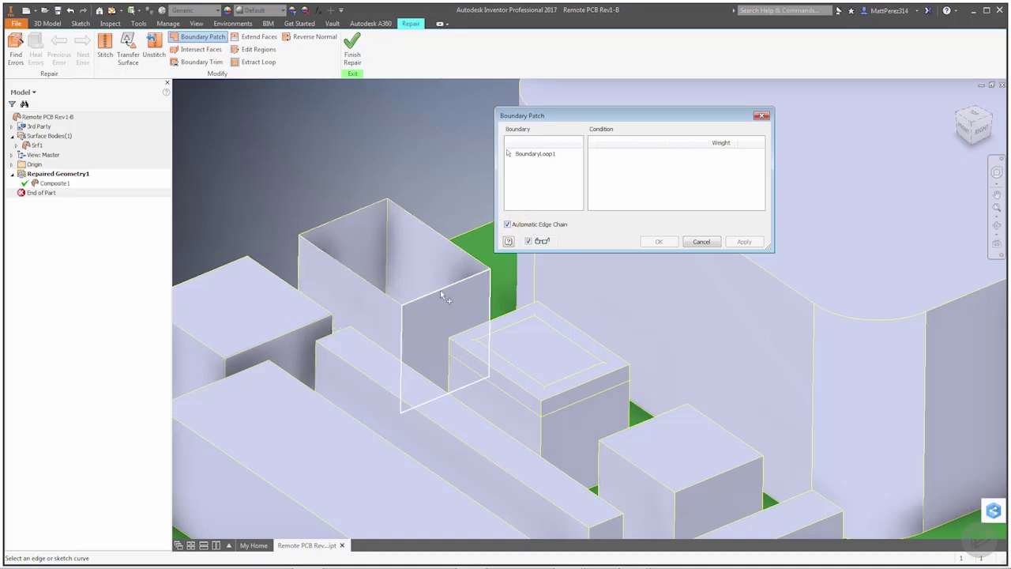
{"action": "left_click", "coordinate": [507, 225]}
{"action": "left_click", "coordinate": [401, 209]}
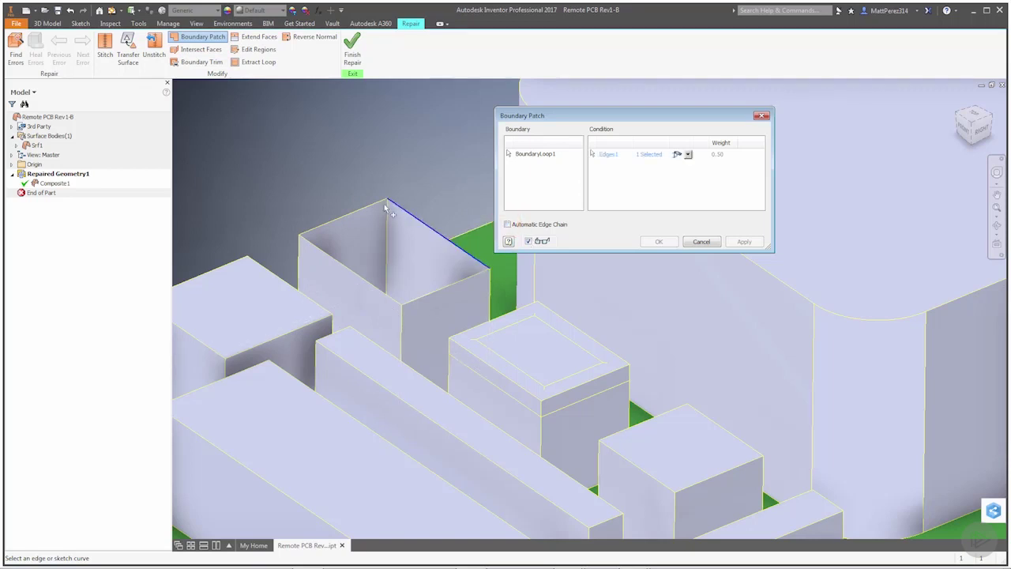
{"action": "left_click", "coordinate": [347, 215]}
{"action": "left_click", "coordinate": [325, 253]}
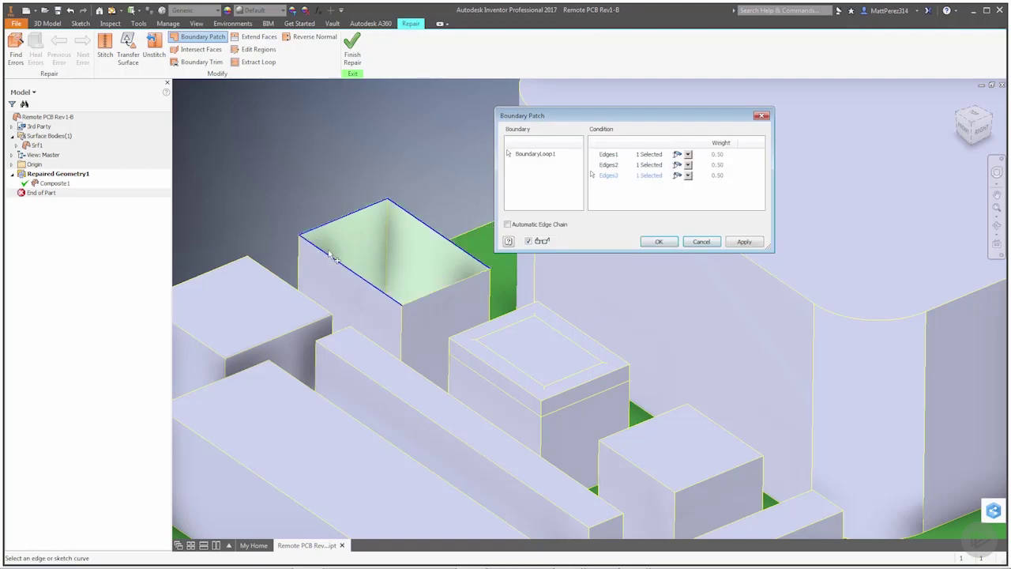
{"action": "left_click", "coordinate": [431, 294]}
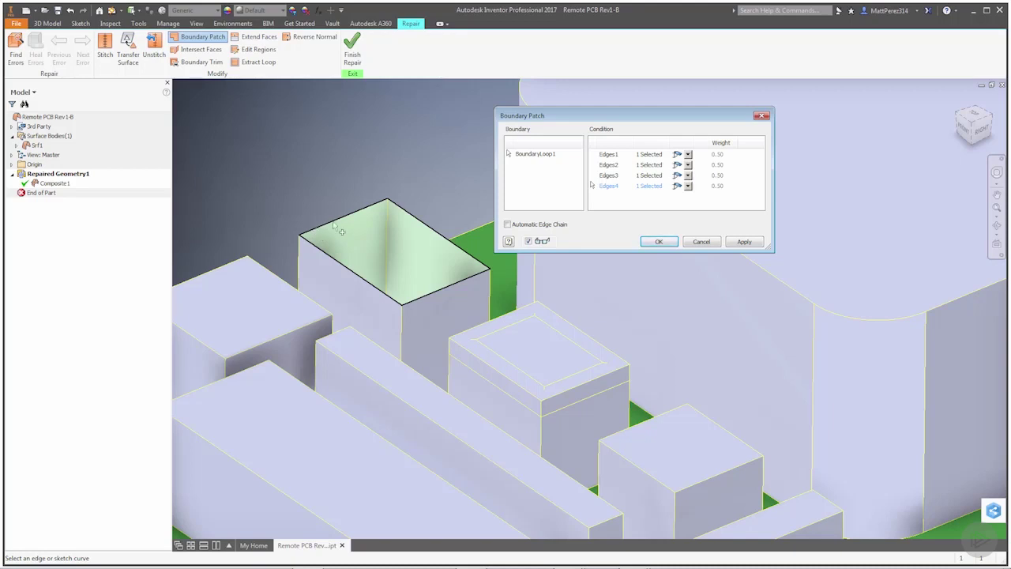
{"action": "left_click", "coordinate": [661, 241]}
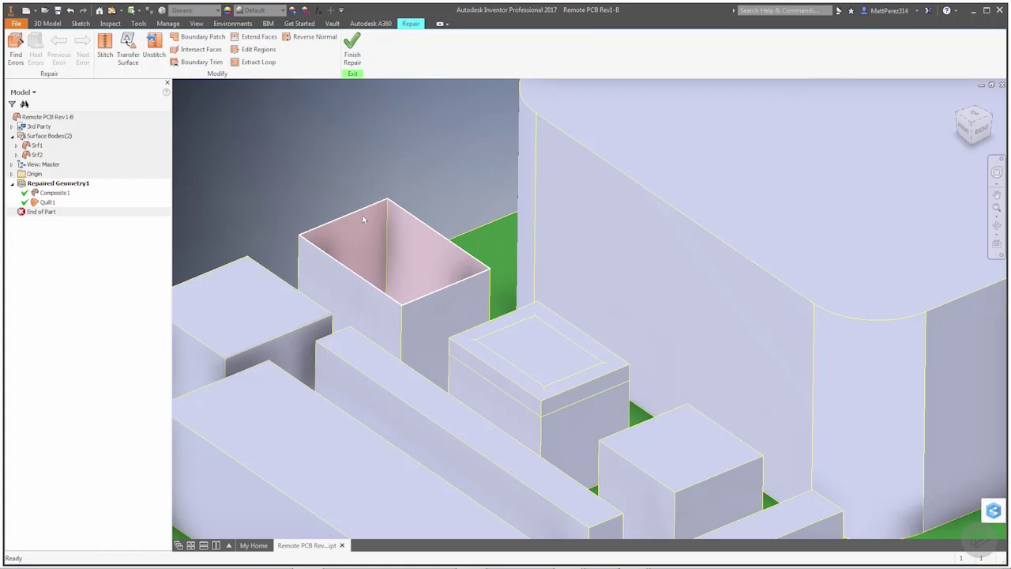
- Turn off Translucent for Quilt1 and run Find Errors on all bodies
{"action": "right_click", "coordinate": [43, 204]}
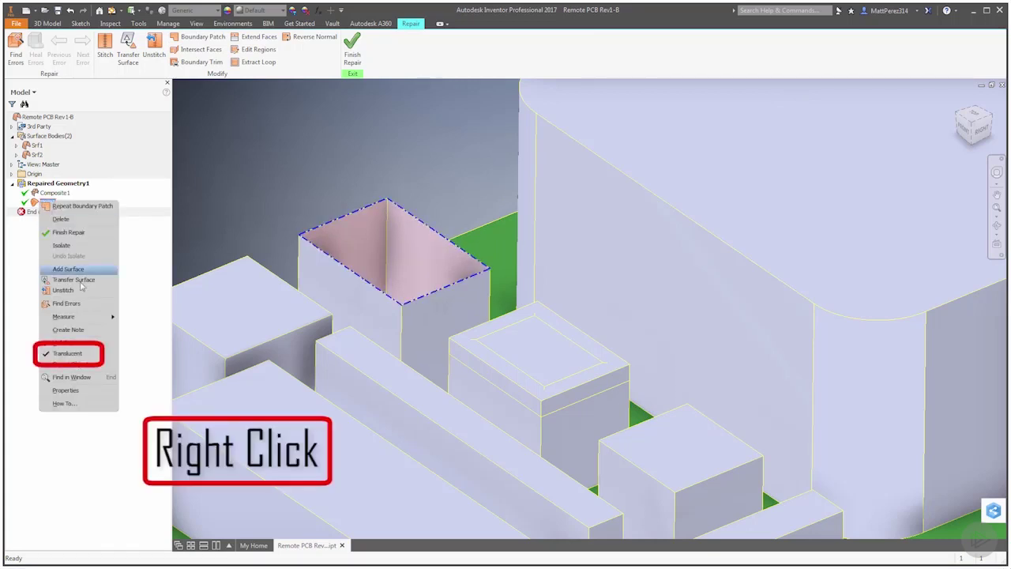
{"action": "left_click", "coordinate": [68, 353]}
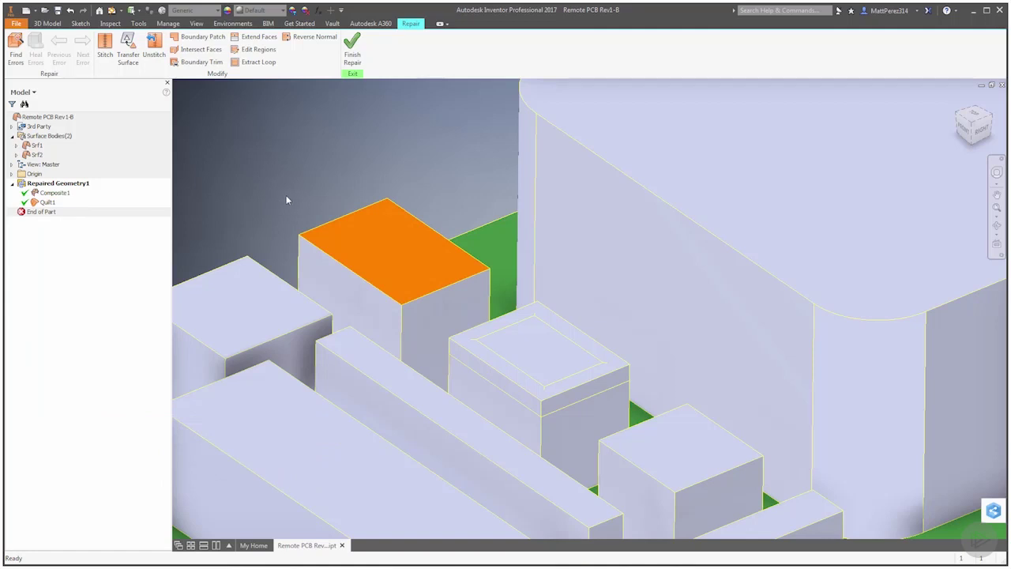
{"action": "left_click", "coordinate": [15, 49]}
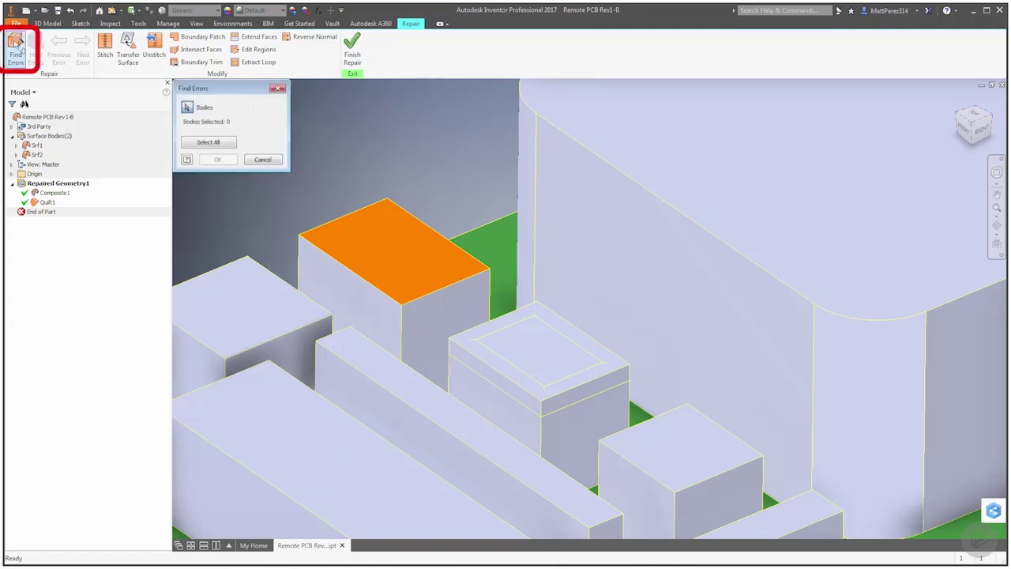
{"action": "left_click", "coordinate": [219, 144]}
{"action": "left_click", "coordinate": [219, 160]}
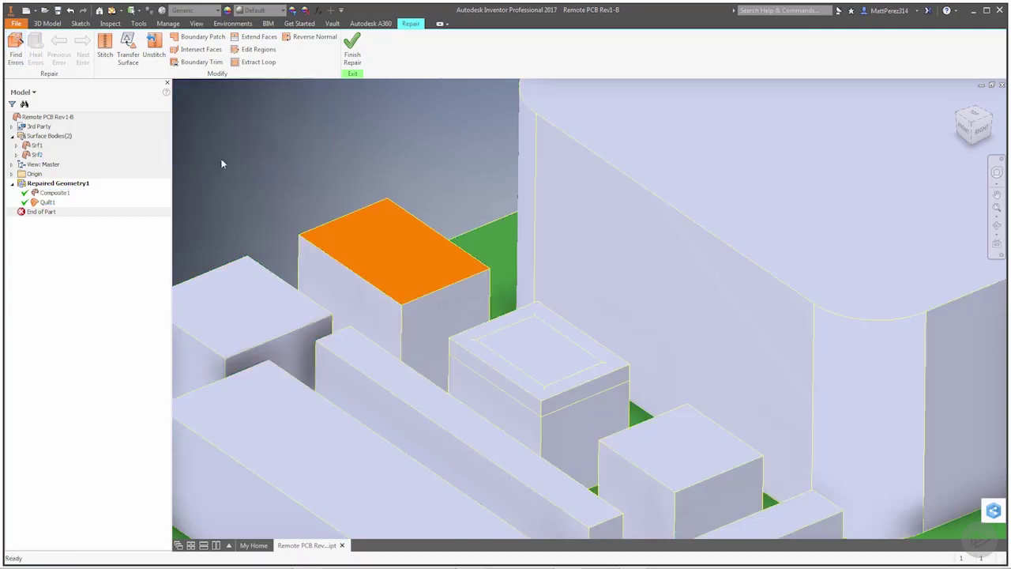
{"action": "scroll", "coordinate": [397, 128], "scroll_direction": "down", "scroll_amount": 5}
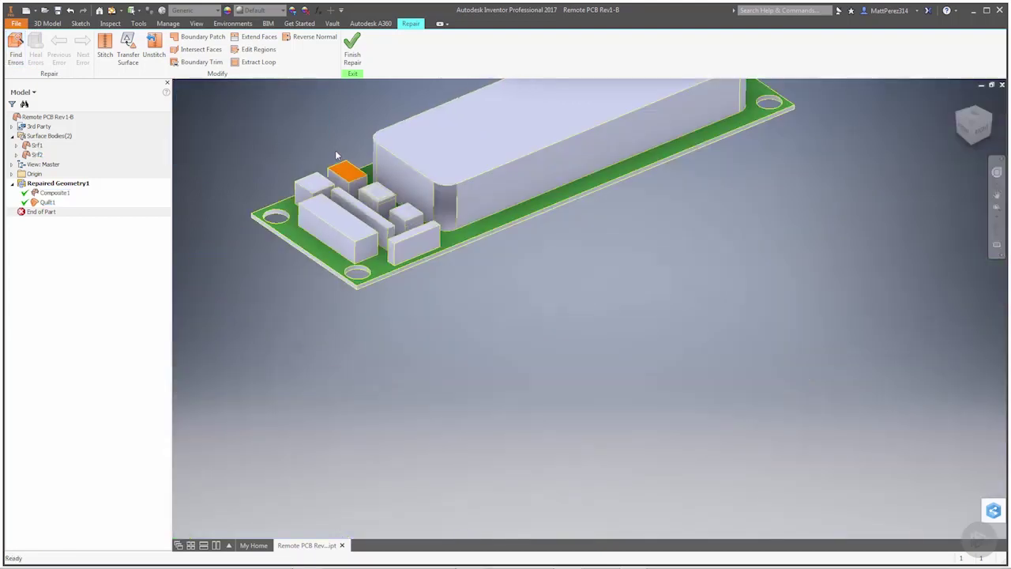
{"action": "scroll", "coordinate": [378, 178], "scroll_direction": "up", "scroll_amount": 2}
{"action": "scroll", "coordinate": [378, 174], "scroll_direction": "up", "scroll_amount": 3}
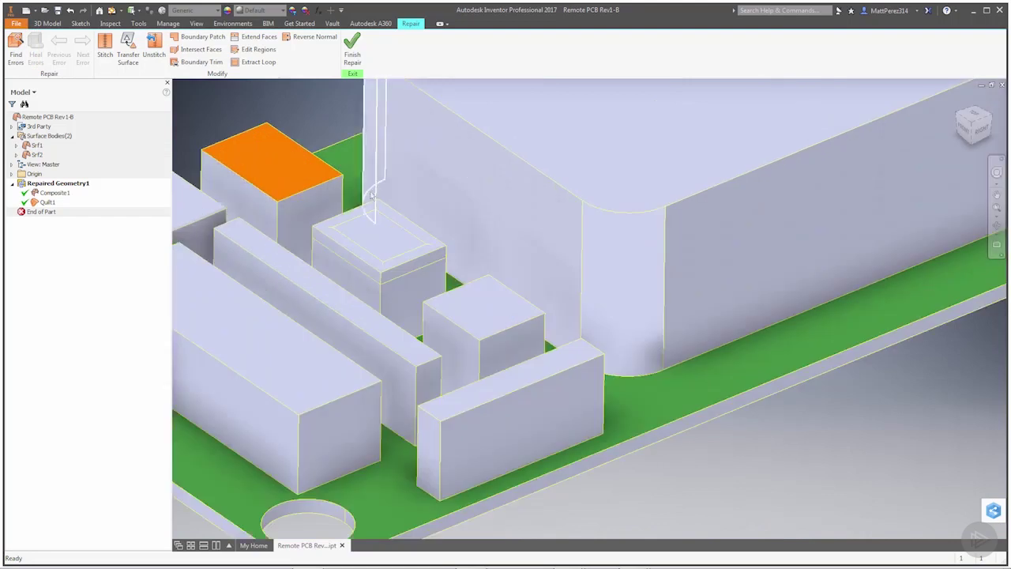
- Stitch the orange patch face and the whole PCB body together into Quilt2
{"action": "left_click", "coordinate": [370, 235]}
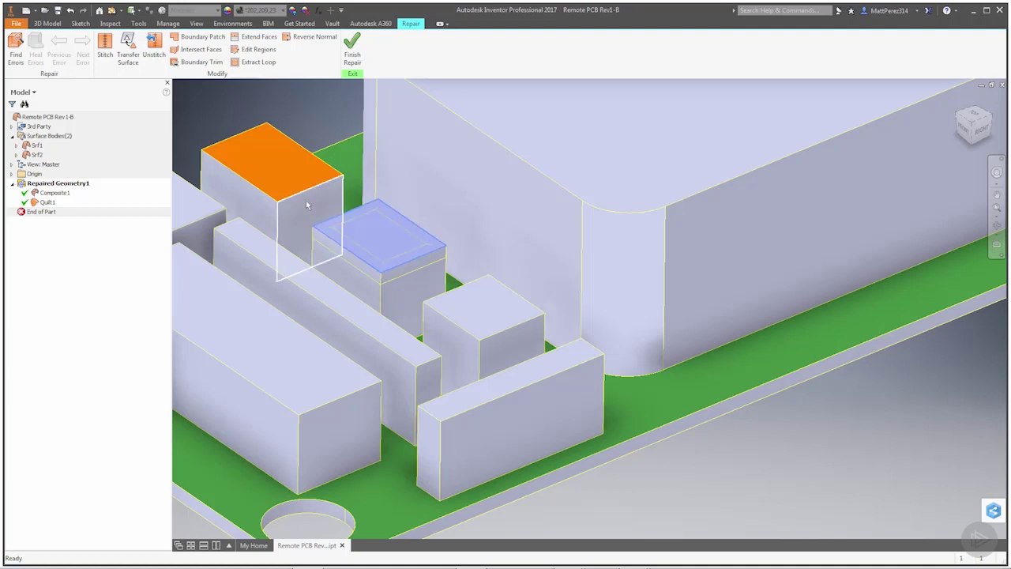
{"action": "left_click", "coordinate": [105, 49]}
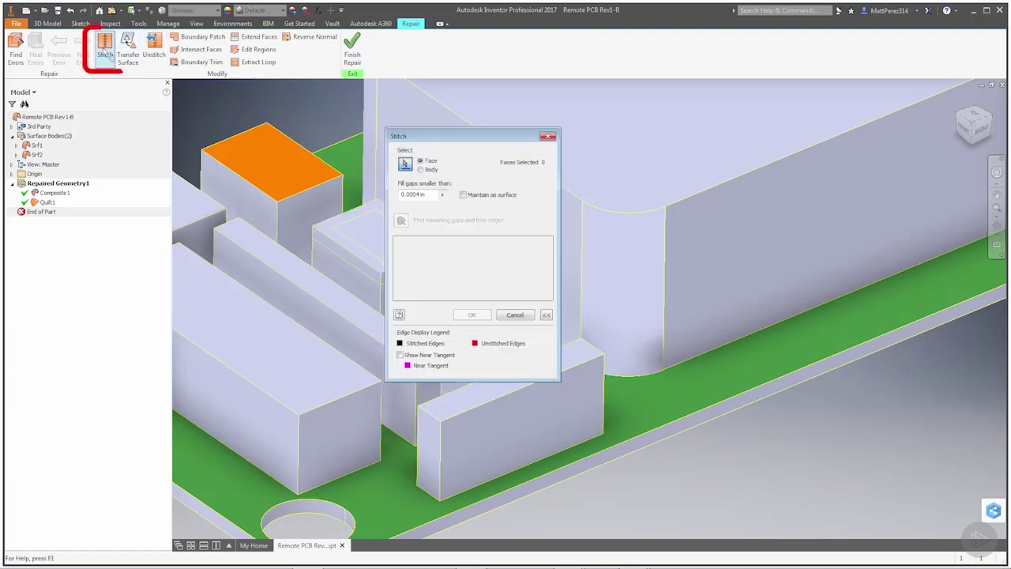
{"action": "left_click", "coordinate": [251, 162]}
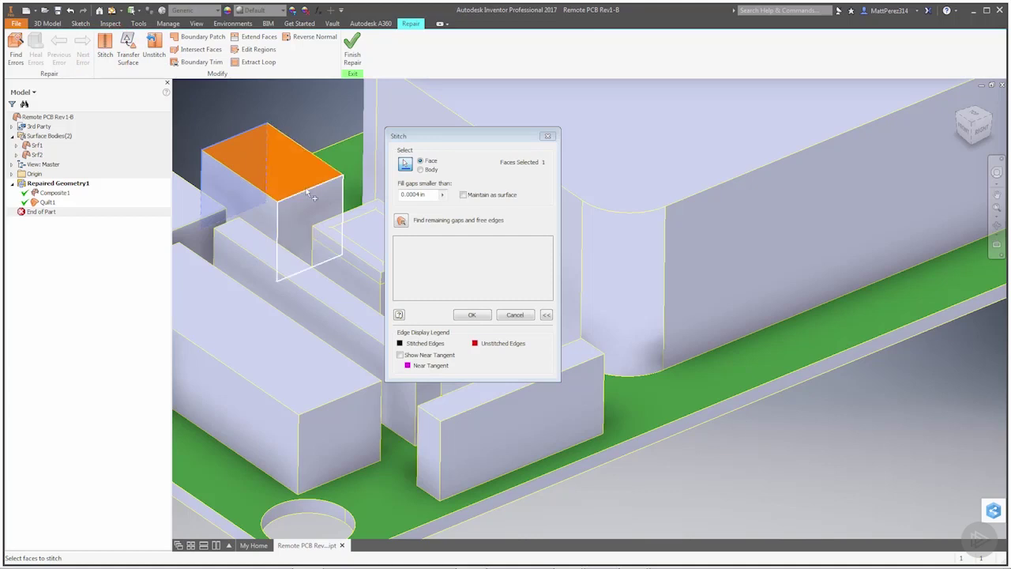
{"action": "scroll", "coordinate": [316, 162], "scroll_direction": "down", "scroll_amount": 6}
{"action": "left_click", "coordinate": [420, 169]}
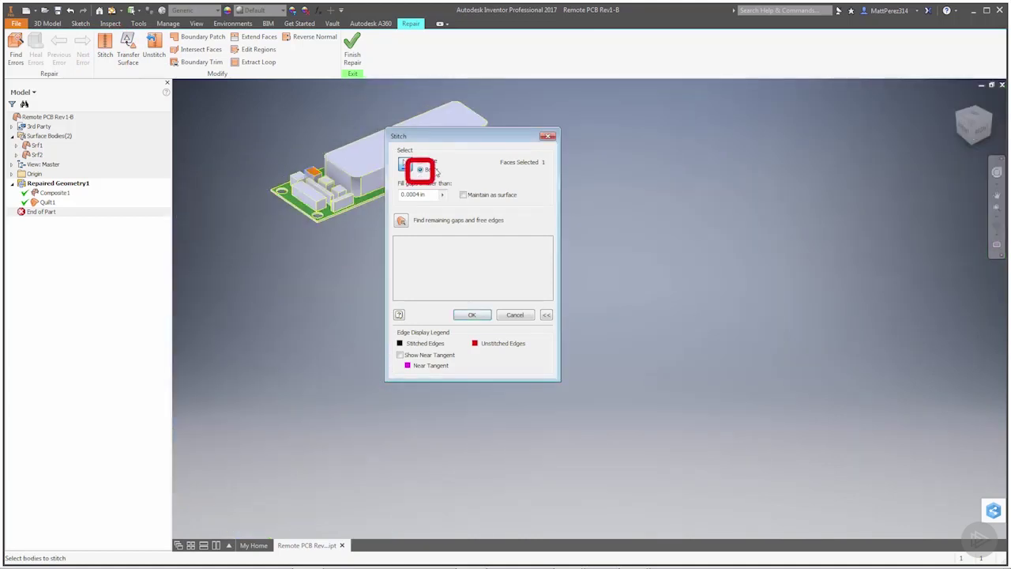
{"action": "left_click", "coordinate": [358, 156]}
{"action": "scroll", "coordinate": [342, 171], "scroll_direction": "up", "scroll_amount": 3}
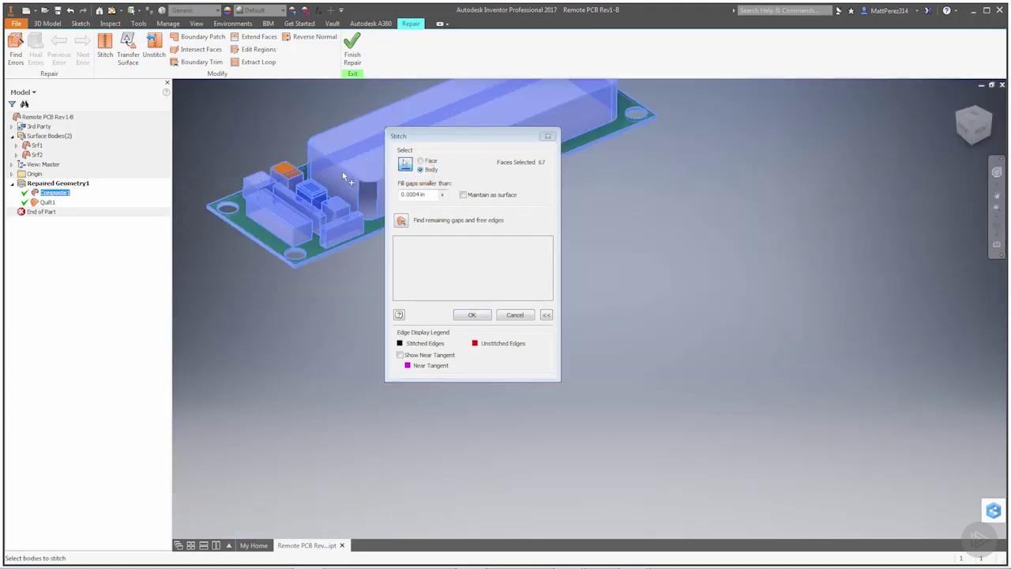
{"action": "left_click", "coordinate": [472, 315]}
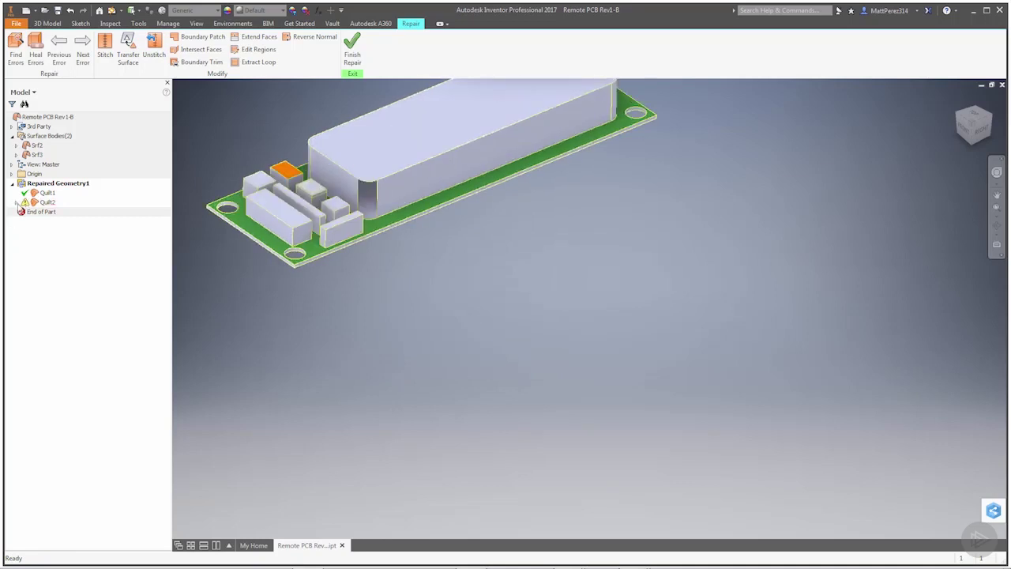
- Expand Quilt2's error list and locate Overlapping Faces2 on the model
{"action": "left_click", "coordinate": [17, 203]}
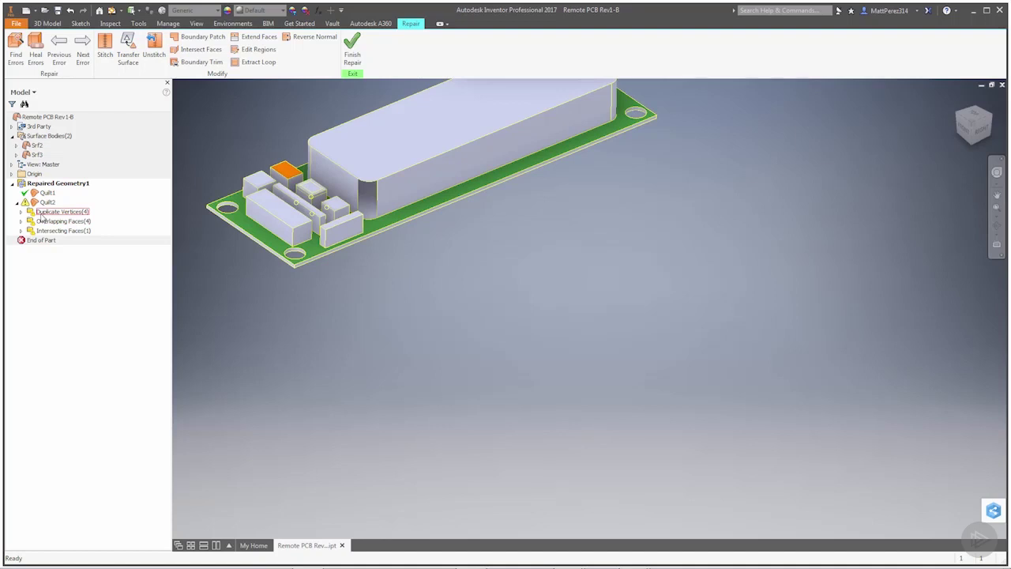
{"action": "scroll", "coordinate": [294, 155], "scroll_direction": "up", "scroll_amount": 3}
{"action": "scroll", "coordinate": [296, 160], "scroll_direction": "down", "scroll_amount": 2}
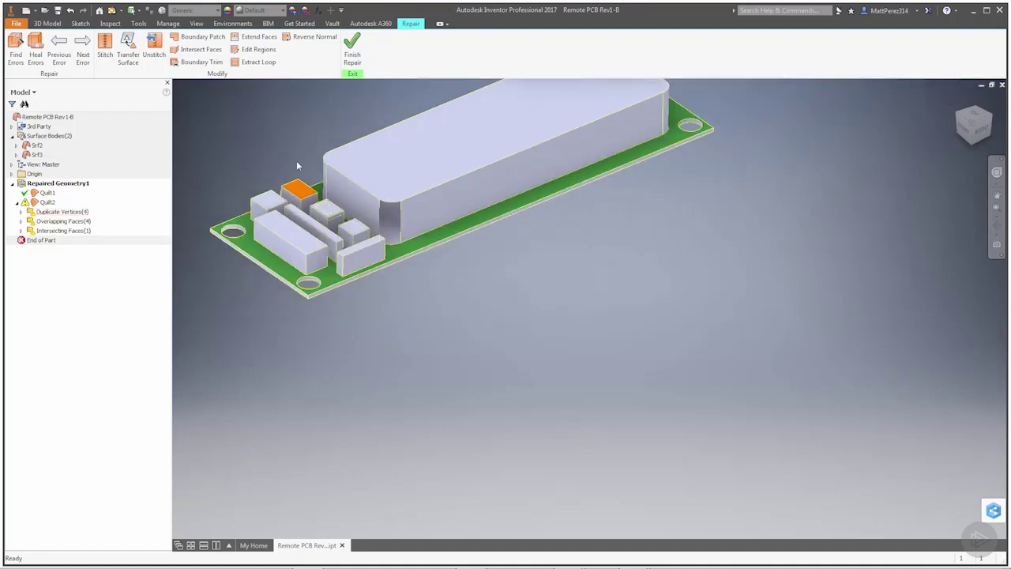
{"action": "scroll", "coordinate": [297, 164], "scroll_direction": "up", "scroll_amount": 2}
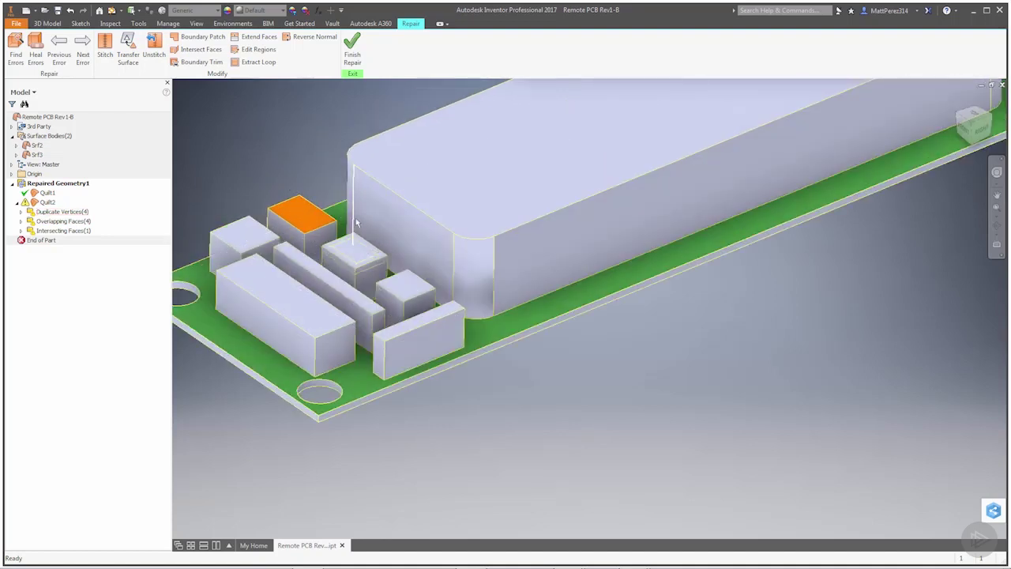
{"action": "scroll", "coordinate": [355, 224], "scroll_direction": "up", "scroll_amount": 2}
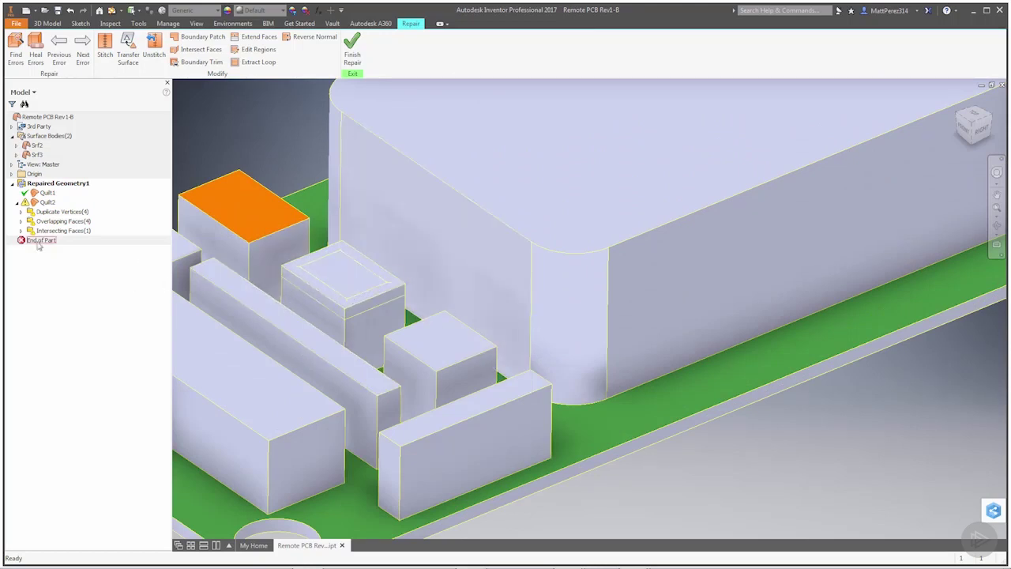
{"action": "left_click", "coordinate": [21, 221]}
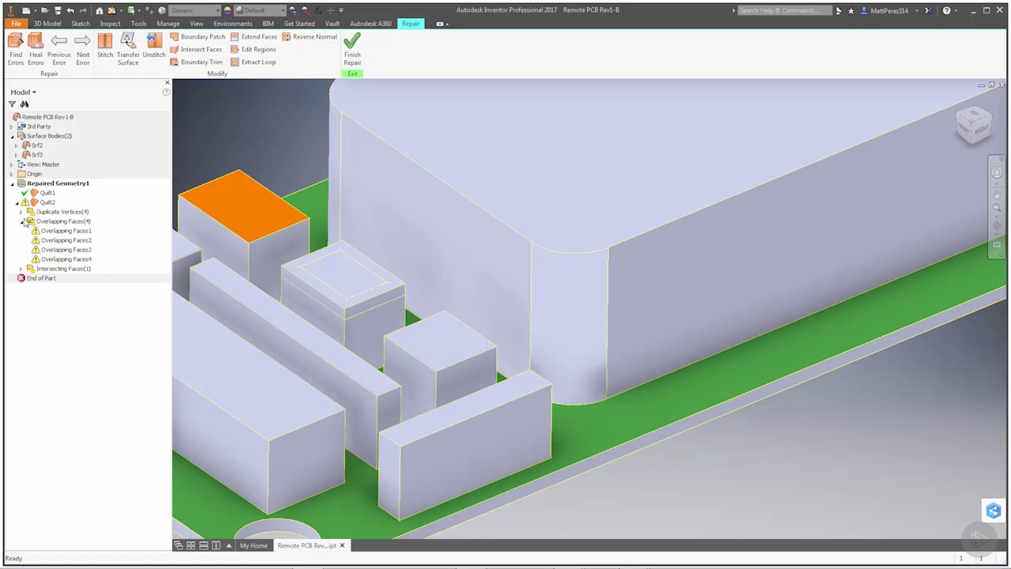
{"action": "left_click", "coordinate": [65, 239]}
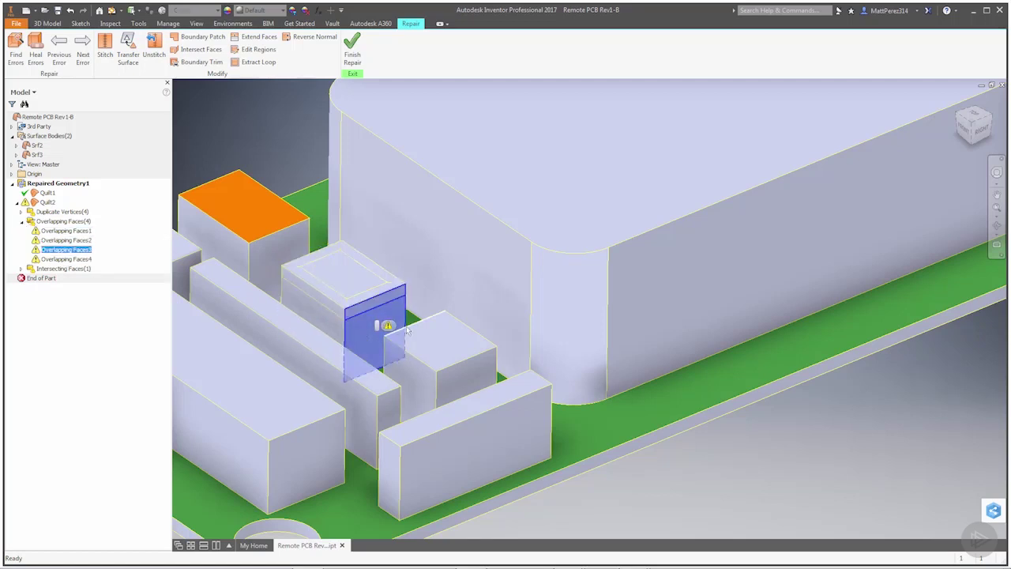
- Delete the overlapping face of Overlapping Faces2 and confirm the removal
{"action": "left_click", "coordinate": [387, 327]}
{"action": "scroll", "coordinate": [389, 330], "scroll_direction": "up", "scroll_amount": 1}
{"action": "scroll", "coordinate": [389, 331], "scroll_direction": "up", "scroll_amount": 2}
{"action": "key", "text": "Delete"}
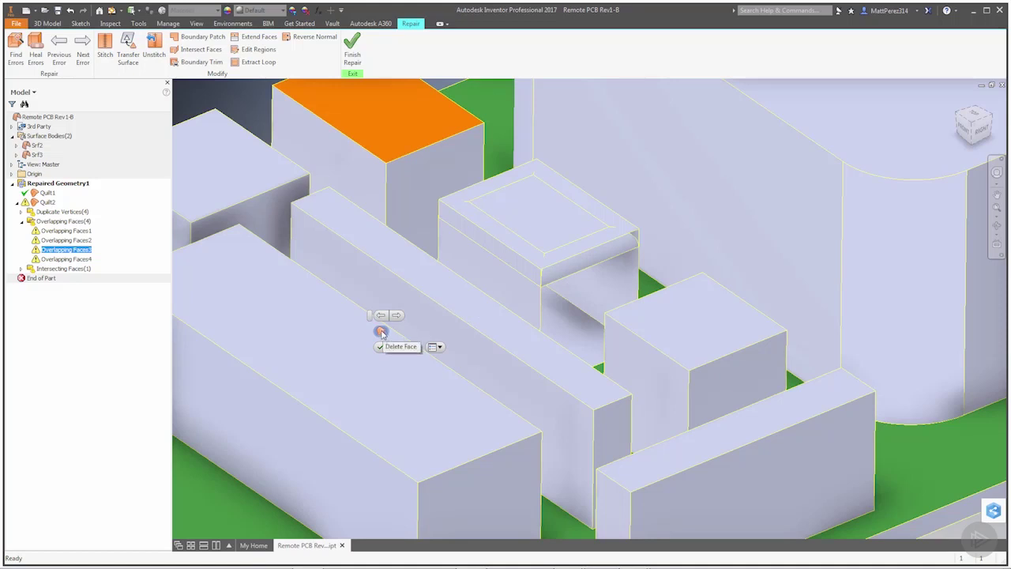
{"action": "left_click", "coordinate": [382, 347]}
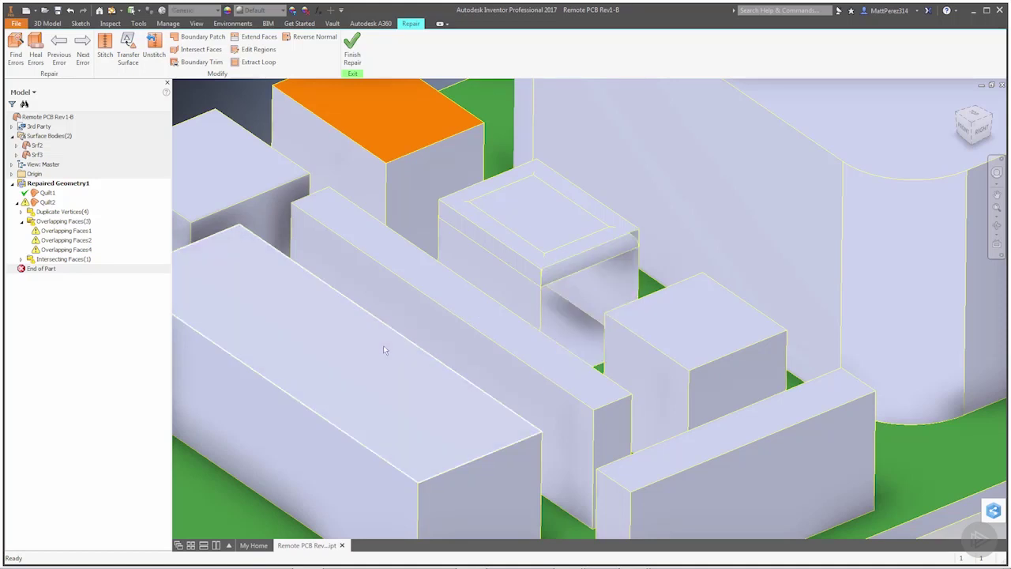
- Orbit around the PCB and small box to inspect, then undo the face deletion
{"action": "scroll", "coordinate": [594, 343], "scroll_direction": "up", "scroll_amount": 5}
{"action": "middle_click_drag", "start_coordinate": [594, 342], "coordinate": [575, 339]}
{"action": "middle_click_drag", "start_coordinate": [562, 287], "coordinate": [558, 332], "text": "shift"}
{"action": "scroll", "coordinate": [558, 332], "scroll_direction": "down", "scroll_amount": 6}
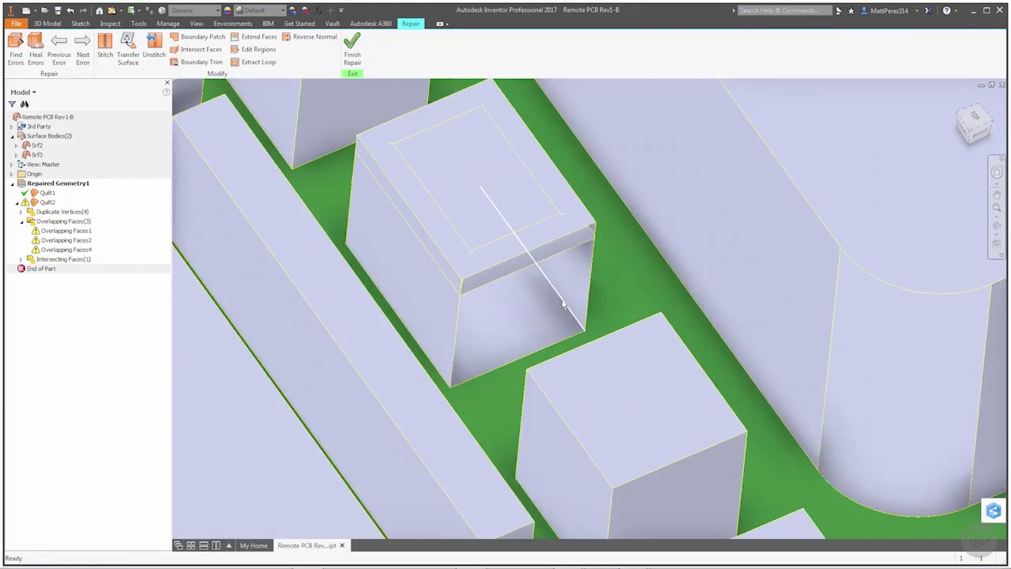
{"action": "middle_click_drag", "start_coordinate": [578, 275], "coordinate": [579, 254], "text": "shift"}
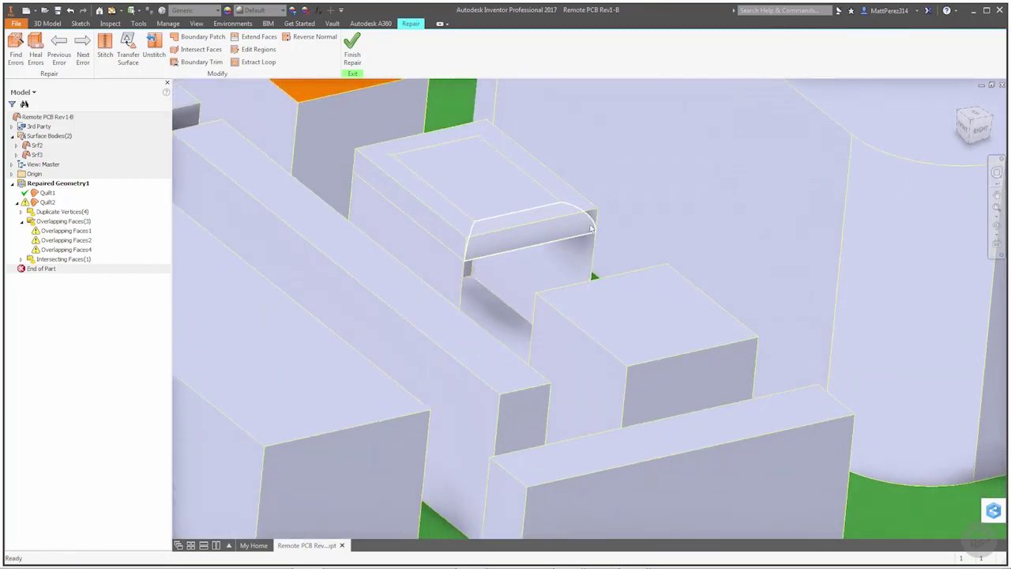
{"action": "key", "text": "ctrl+z"}
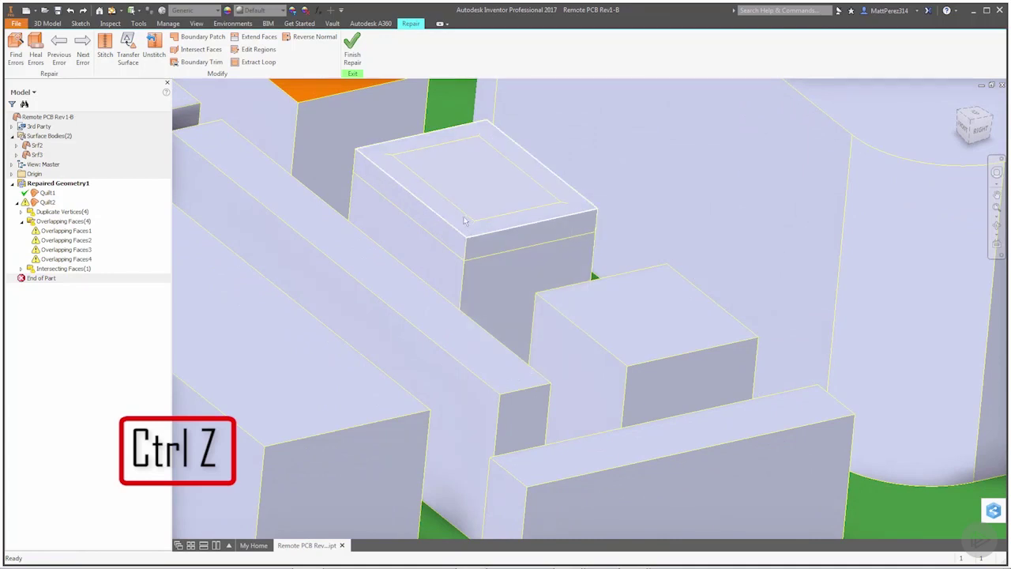
- Delete the small box's overlapping outer top face
{"action": "left_click", "coordinate": [387, 161]}
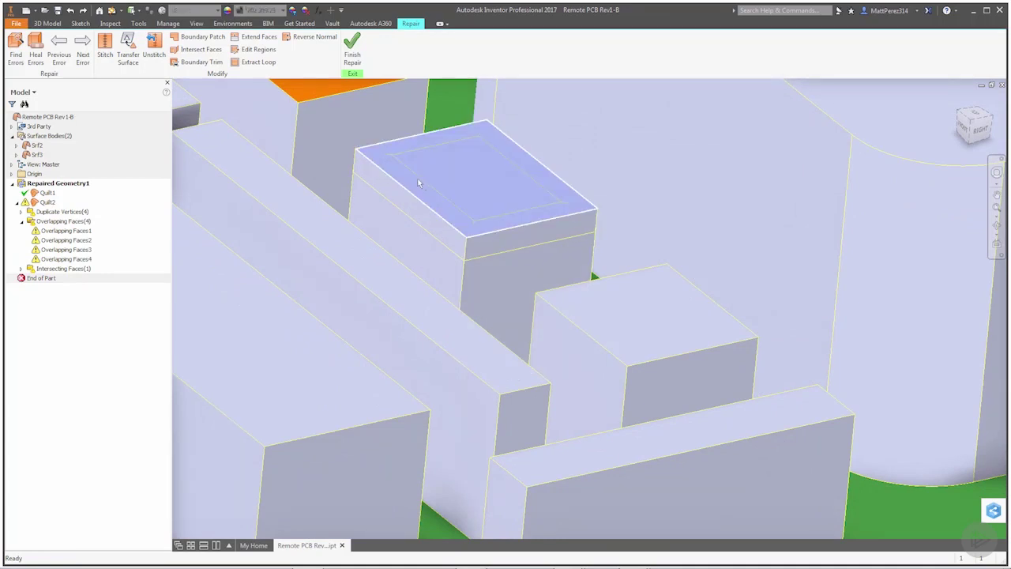
{"action": "left_click", "coordinate": [421, 167]}
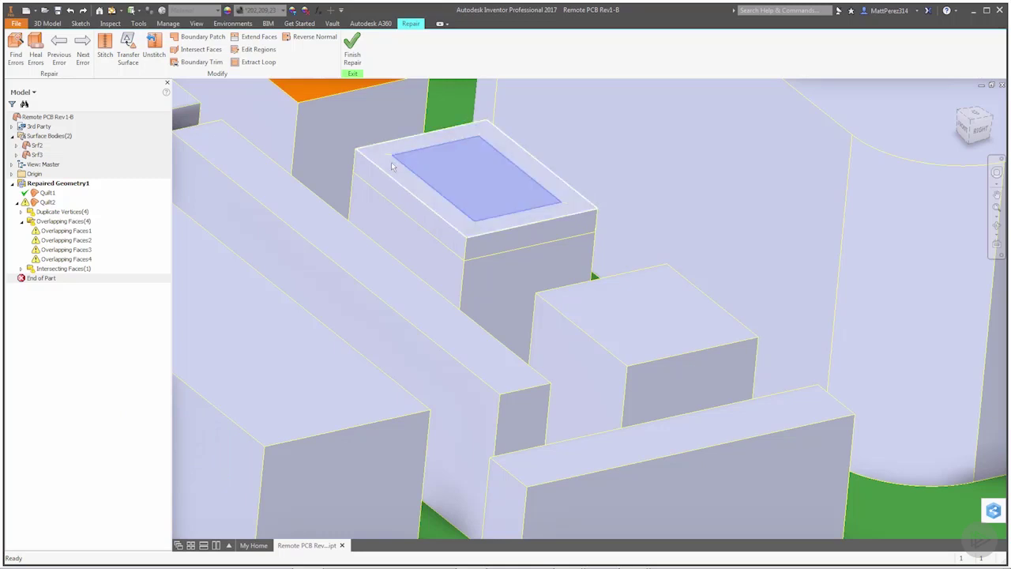
{"action": "left_click", "coordinate": [393, 162]}
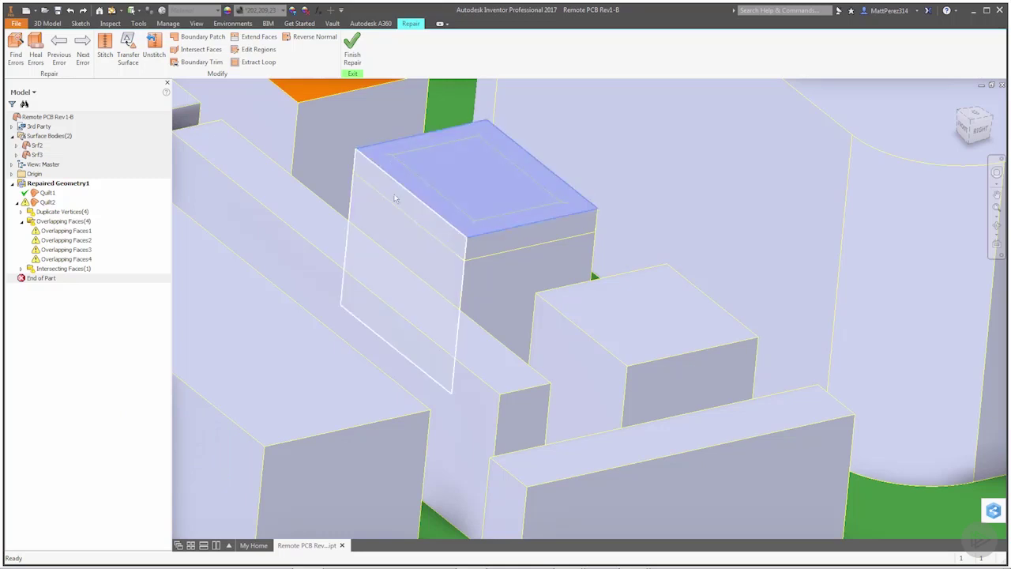
{"action": "left_click", "coordinate": [395, 198]}
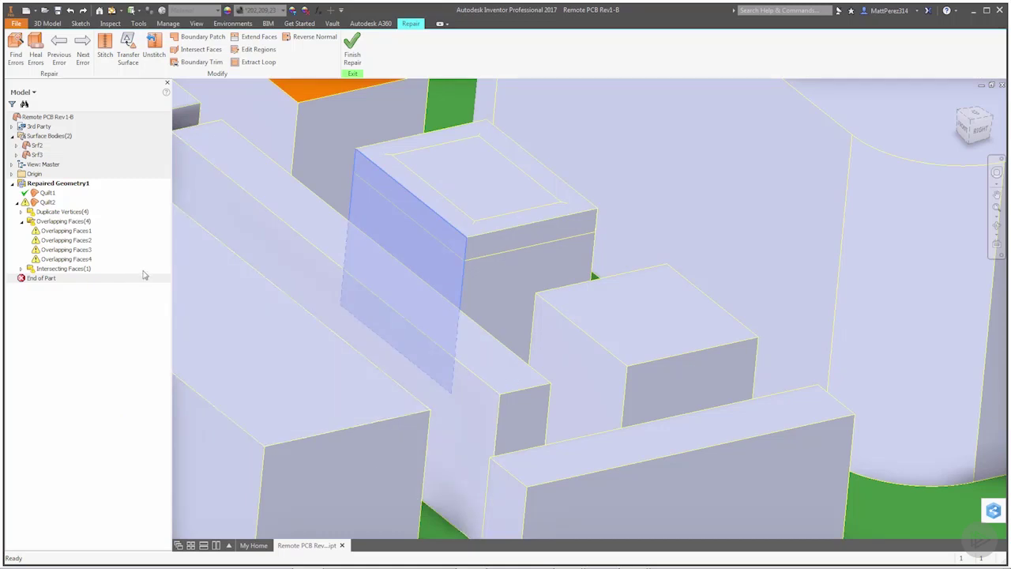
{"action": "left_click", "coordinate": [386, 163]}
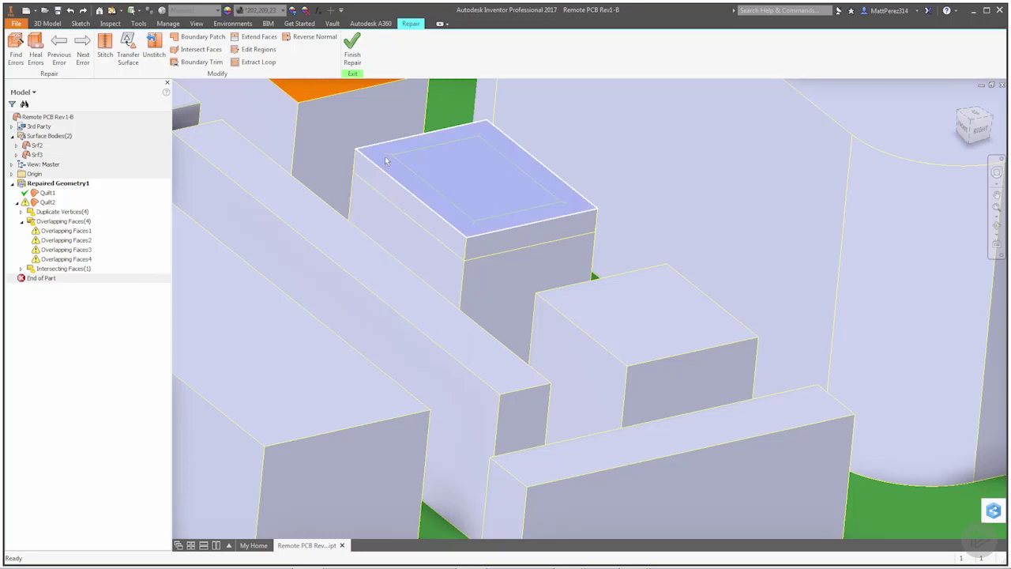
{"action": "key", "text": "Delete"}
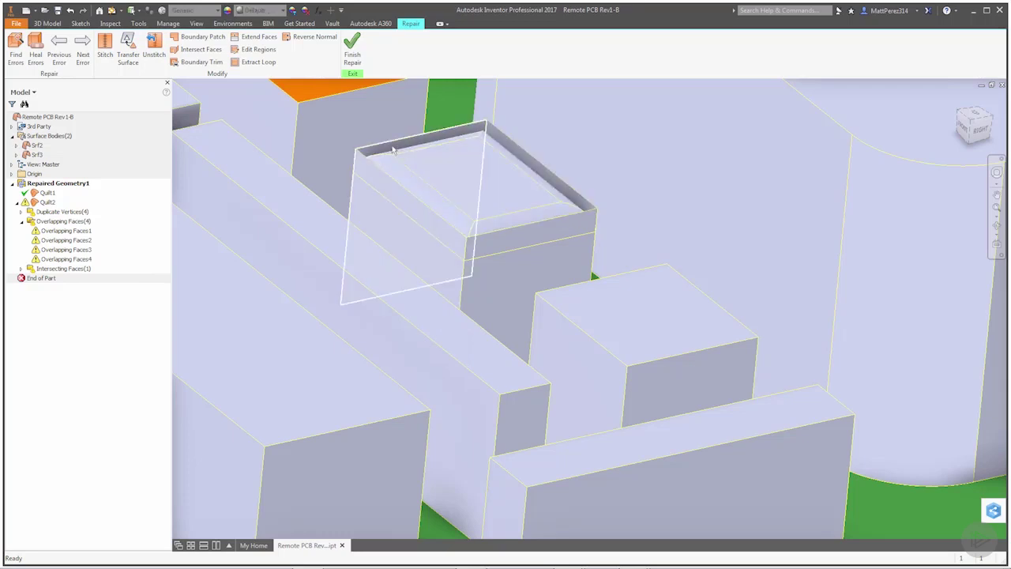
- Delete the remaining transparent side faces and grey overlapping faces until Quilt2 is error-free
{"action": "scroll", "coordinate": [479, 139], "scroll_direction": "up", "scroll_amount": 3}
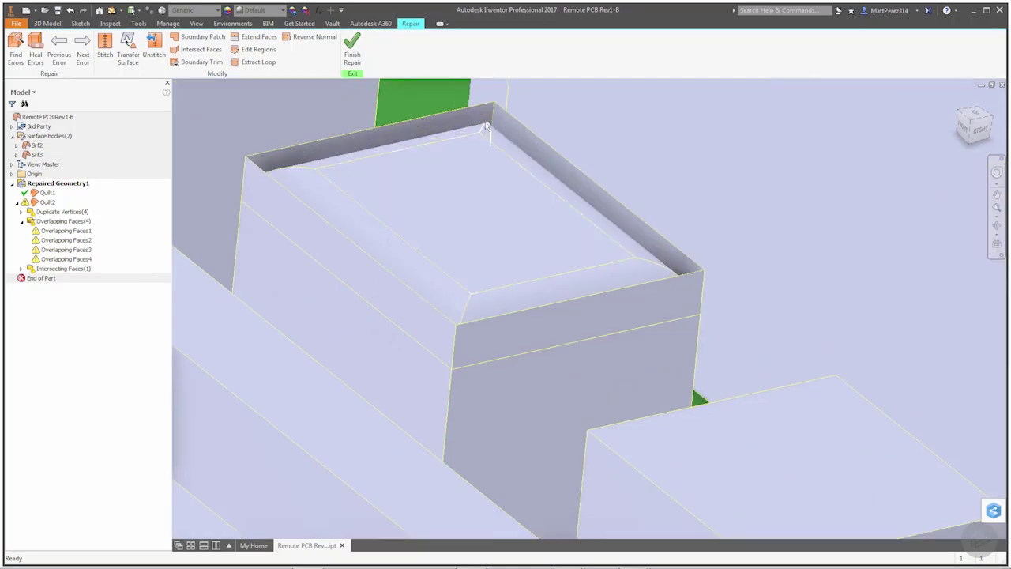
{"action": "left_click", "coordinate": [520, 136]}
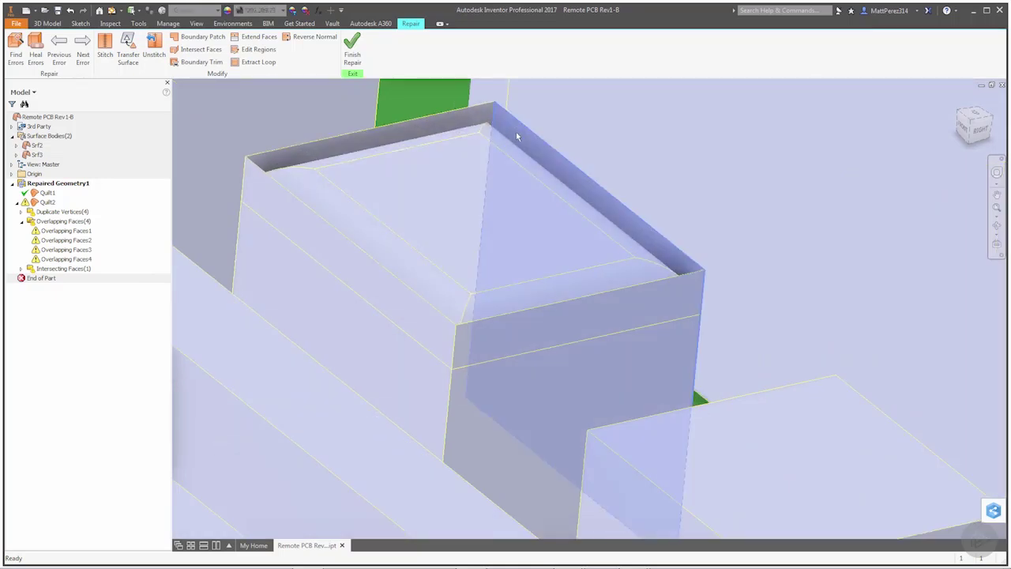
{"action": "key", "text": "Delete"}
{"action": "left_click", "coordinate": [477, 126]}
{"action": "key", "text": "Delete"}
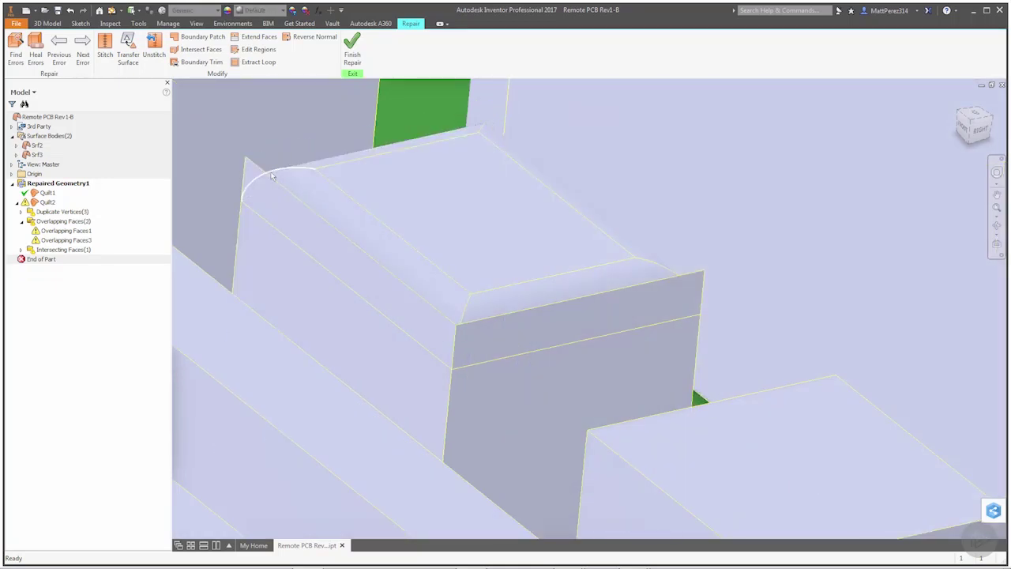
{"action": "left_click", "coordinate": [254, 177]}
{"action": "key", "text": "Delete"}
{"action": "left_click", "coordinate": [633, 312]}
{"action": "key", "text": "Delete"}
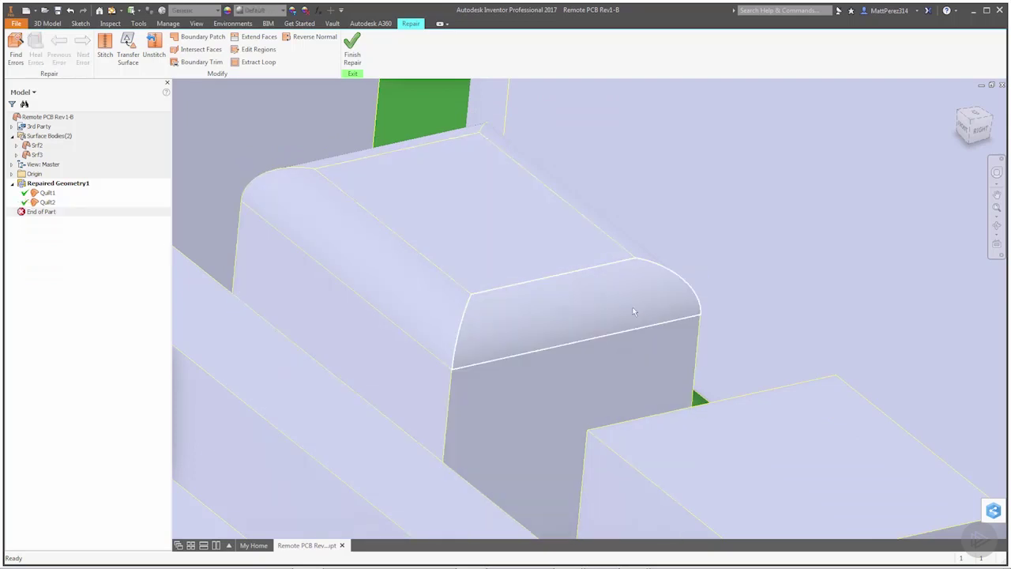
{"action": "scroll", "coordinate": [600, 257], "scroll_direction": "down", "scroll_amount": 5}
{"action": "middle_click_drag", "start_coordinate": [572, 267], "coordinate": [572, 275]}
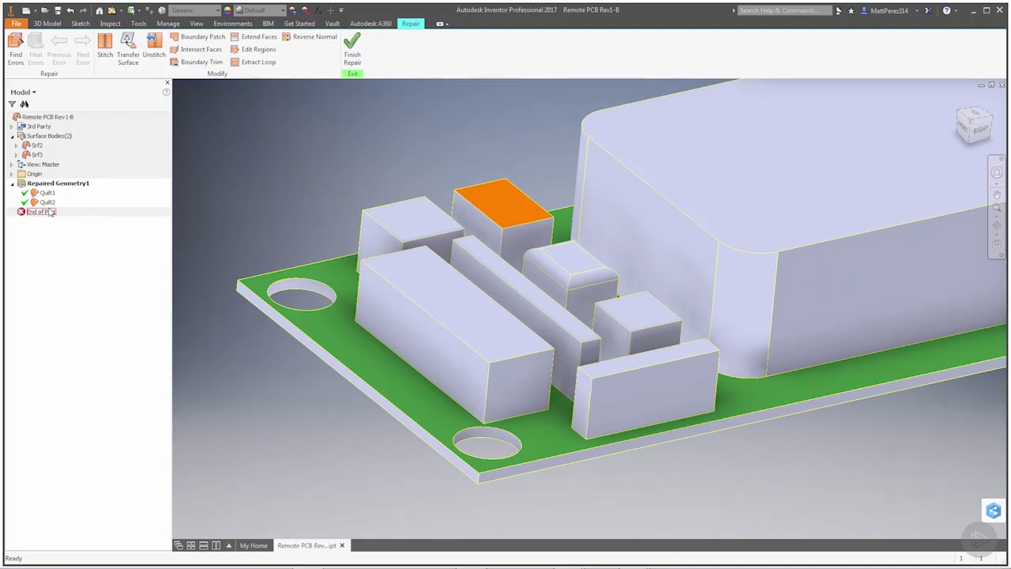
{"action": "left_click", "coordinate": [15, 49]}
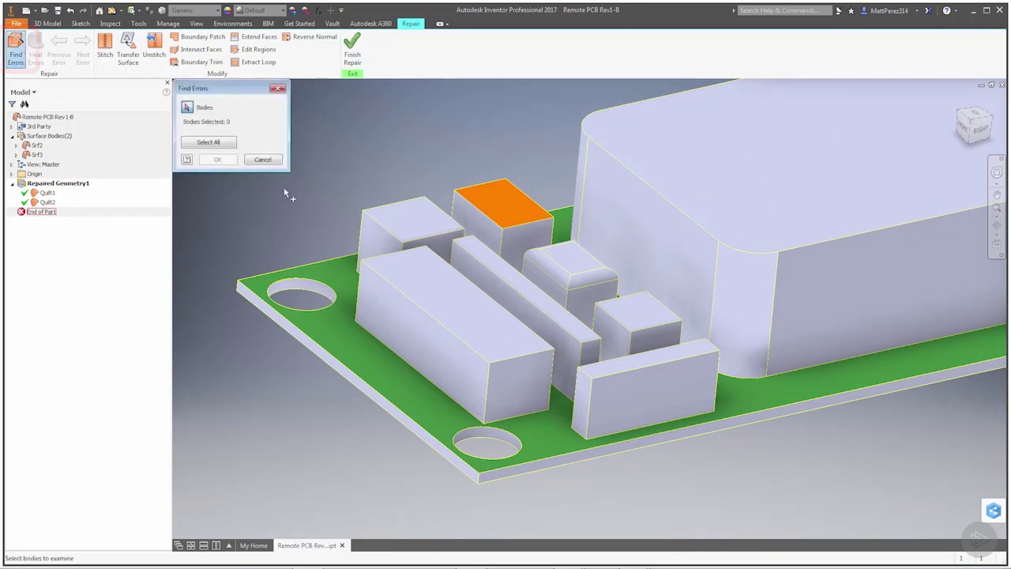
{"action": "left_click", "coordinate": [209, 142]}
{"action": "left_click", "coordinate": [217, 159]}
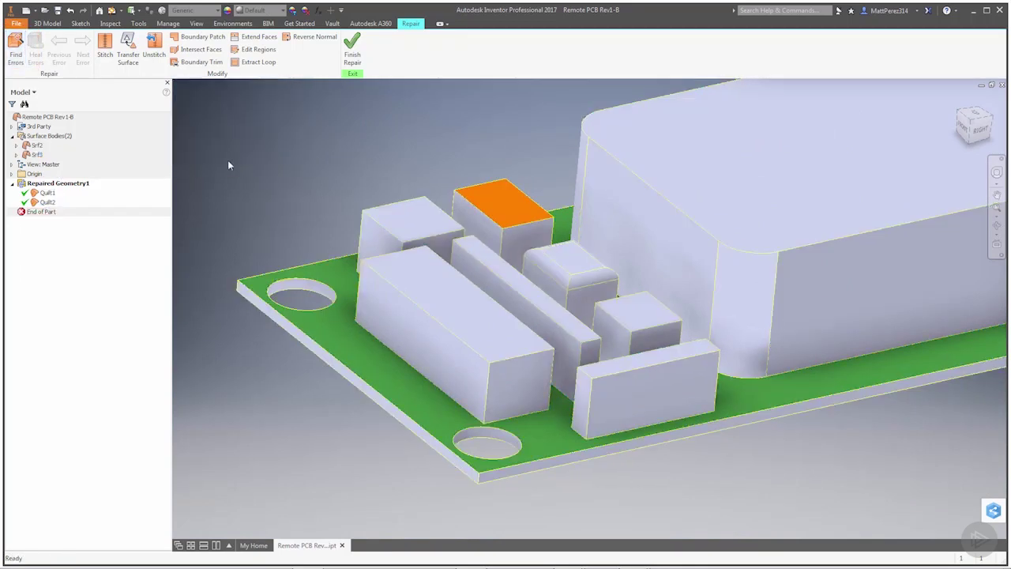
{"action": "left_click", "coordinate": [36, 212]}
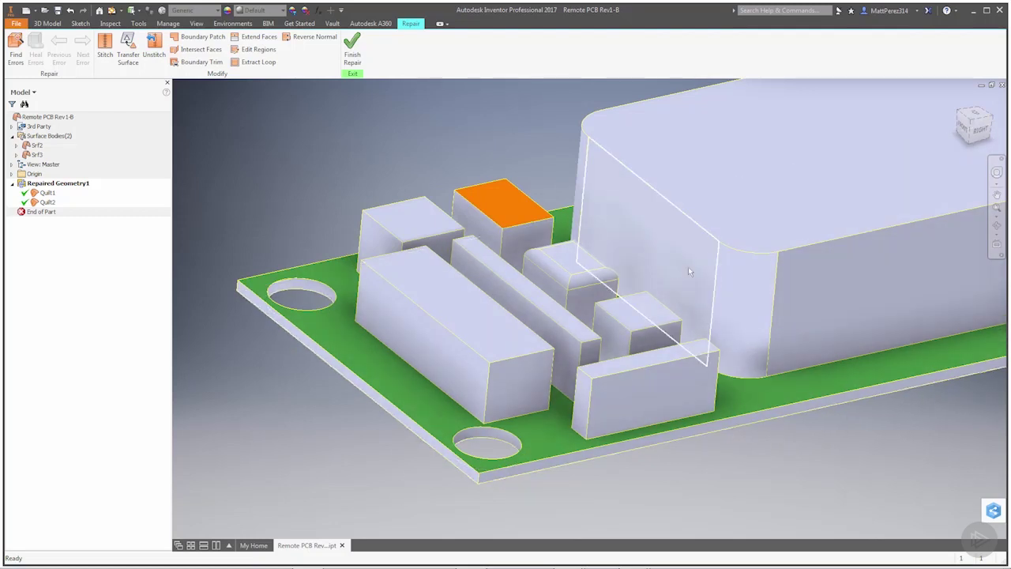
{"action": "left_click", "coordinate": [497, 203]}
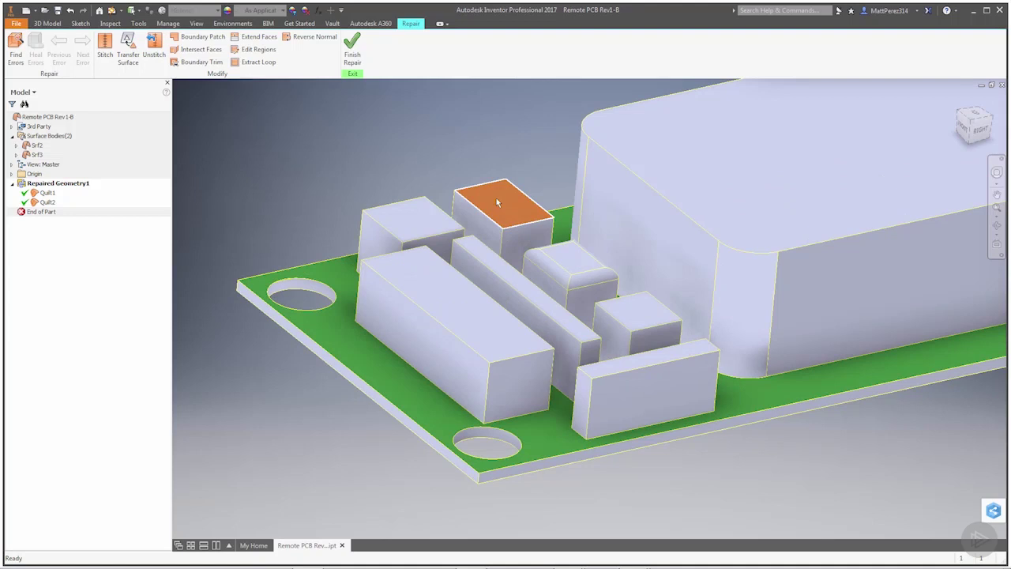
{"action": "left_click", "coordinate": [464, 153]}
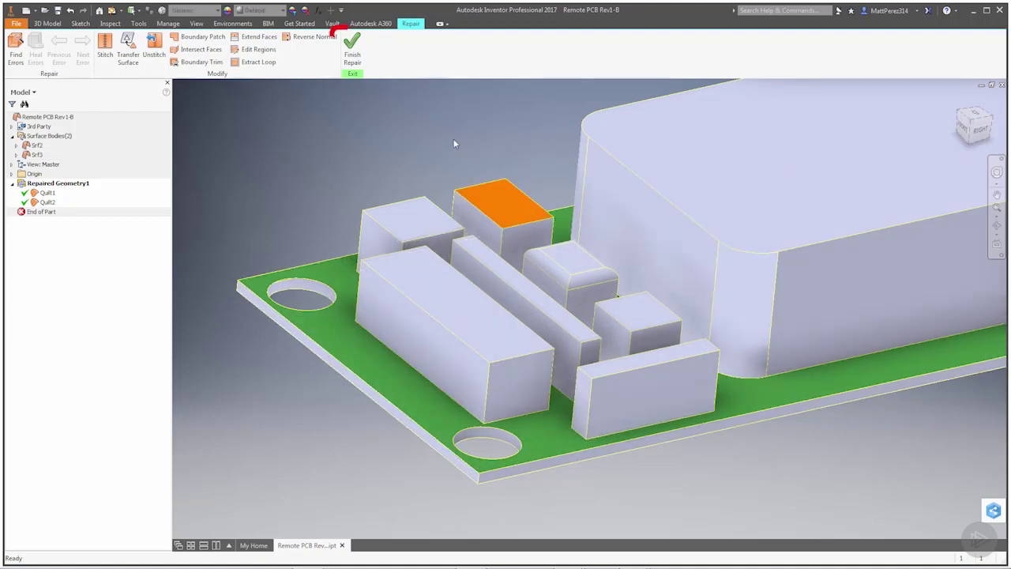
- Finish the repair and start a loft with Surface output
{"action": "left_click", "coordinate": [353, 48]}
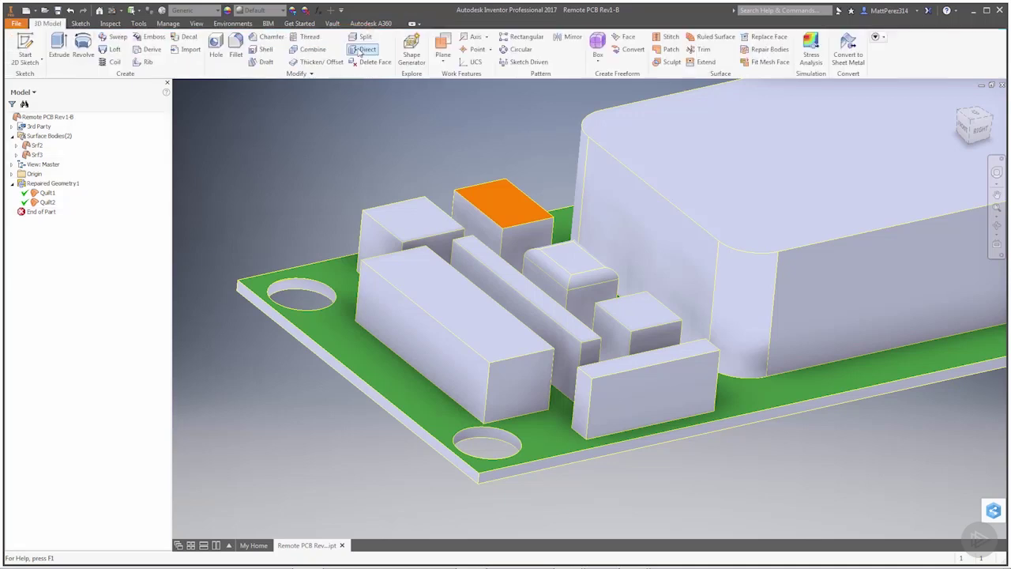
{"action": "left_click", "coordinate": [109, 50]}
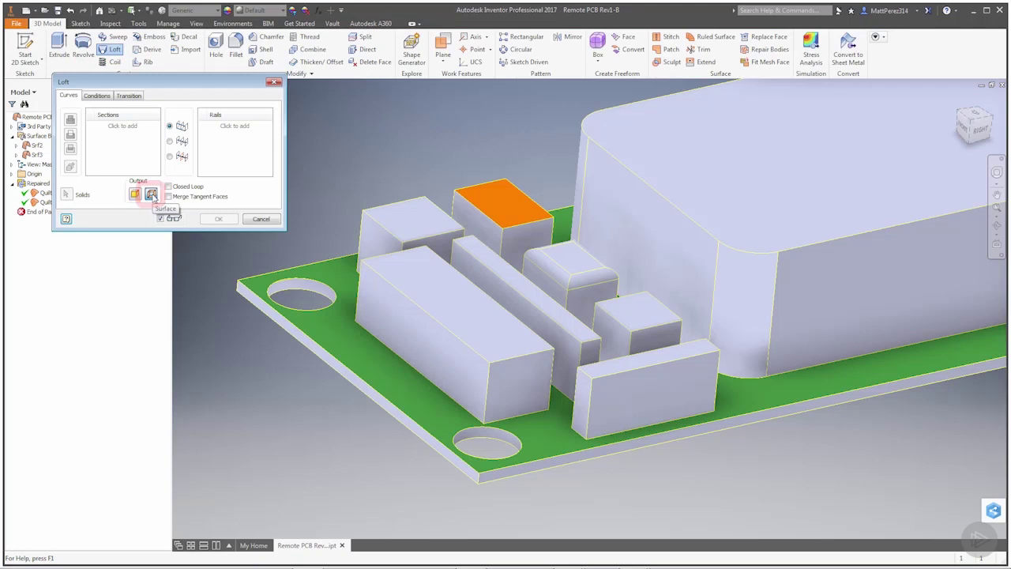
{"action": "left_click", "coordinate": [150, 194]}
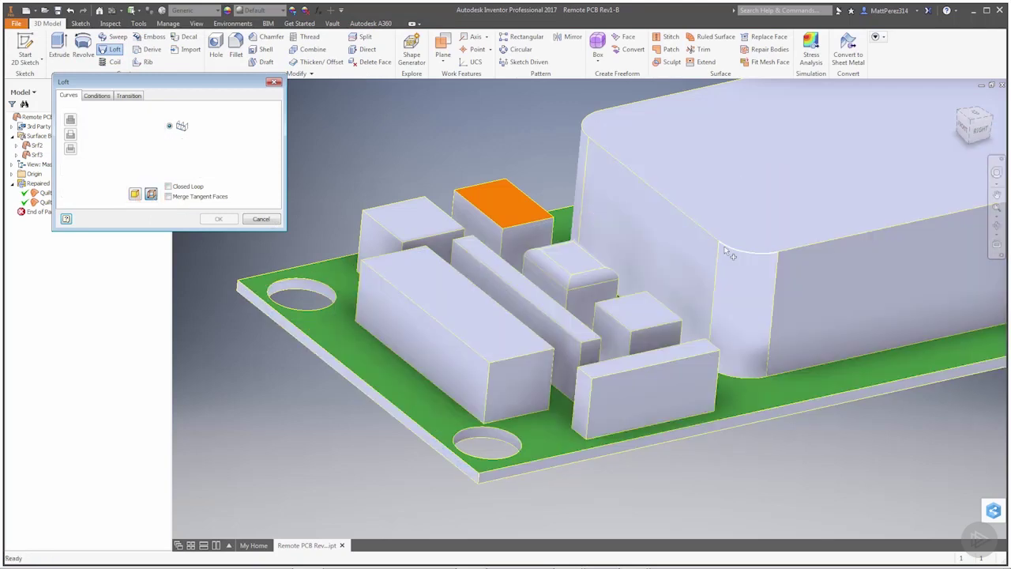
- Use the top and bottom rounded corner edges as loft sections and both side edges as rails
{"action": "left_click", "coordinate": [731, 254]}
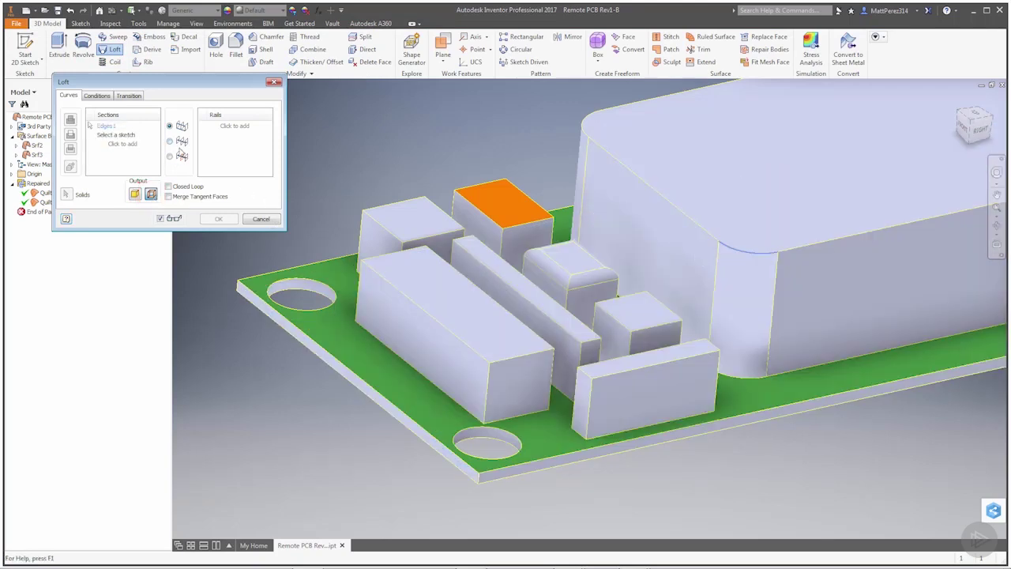
{"action": "left_click", "coordinate": [732, 379]}
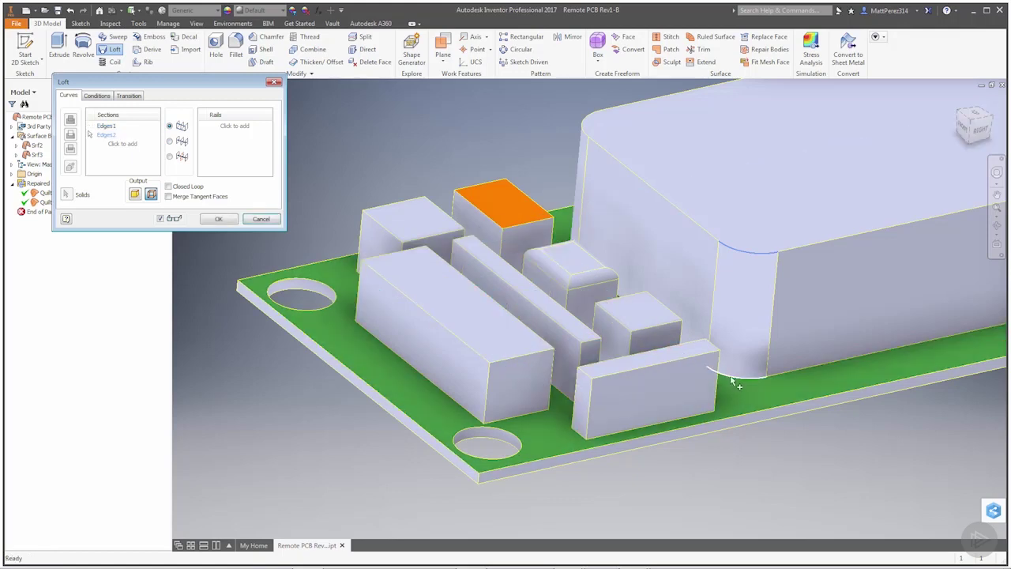
{"action": "left_click", "coordinate": [779, 261]}
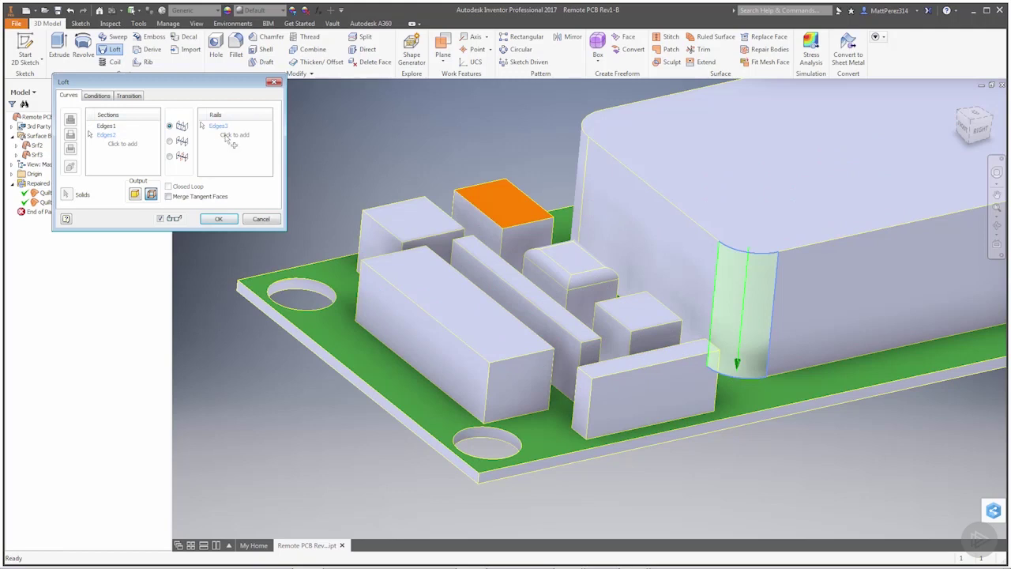
{"action": "left_click", "coordinate": [724, 265]}
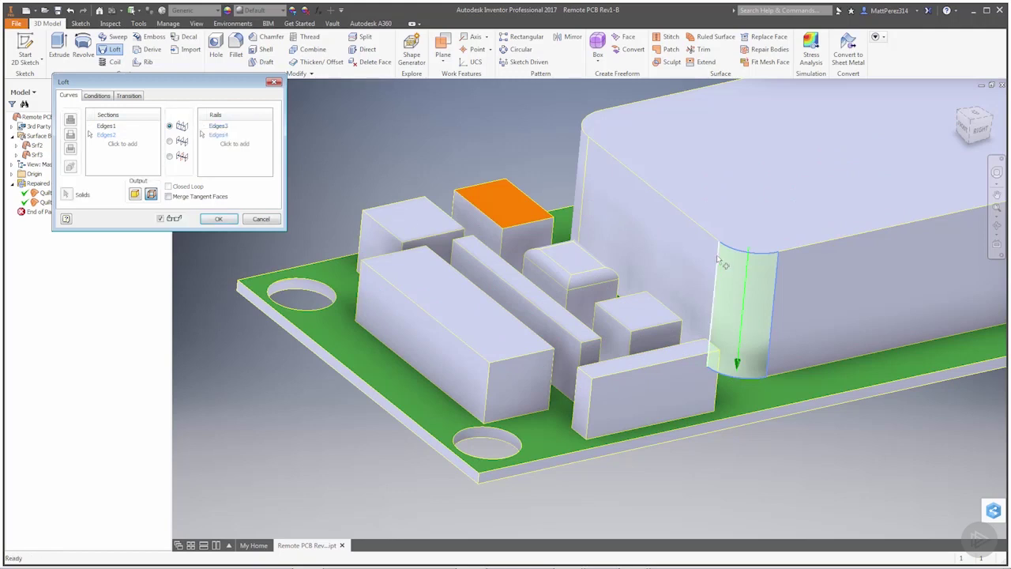
{"action": "middle_click_drag", "start_coordinate": [733, 340], "coordinate": [707, 319], "text": "shift"}
{"action": "scroll", "coordinate": [670, 354], "scroll_direction": "up", "scroll_amount": 3}
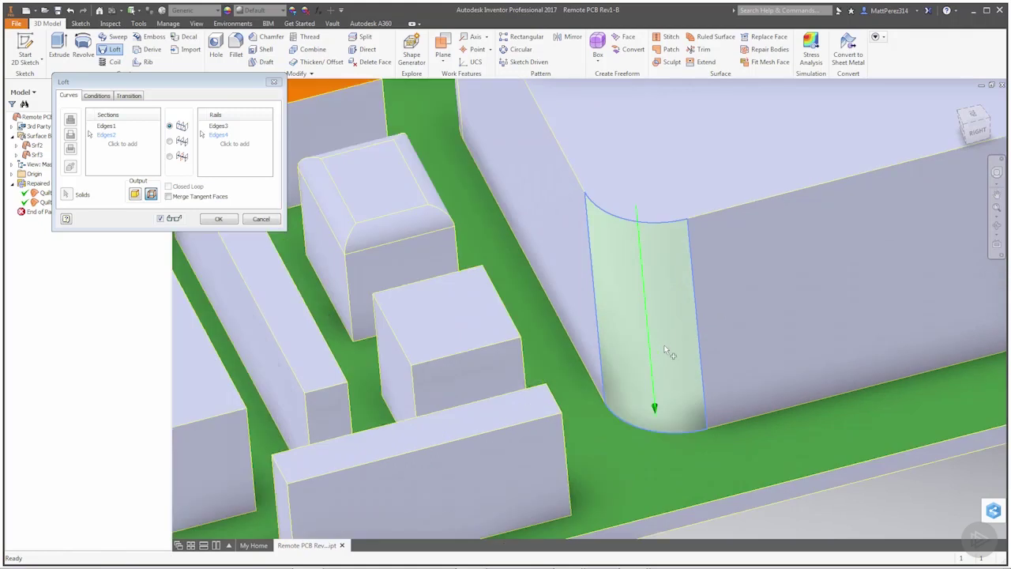
- Set both loft rails, Edges3 and Edges4, to Tangent Condition
{"action": "left_click", "coordinate": [99, 96]}
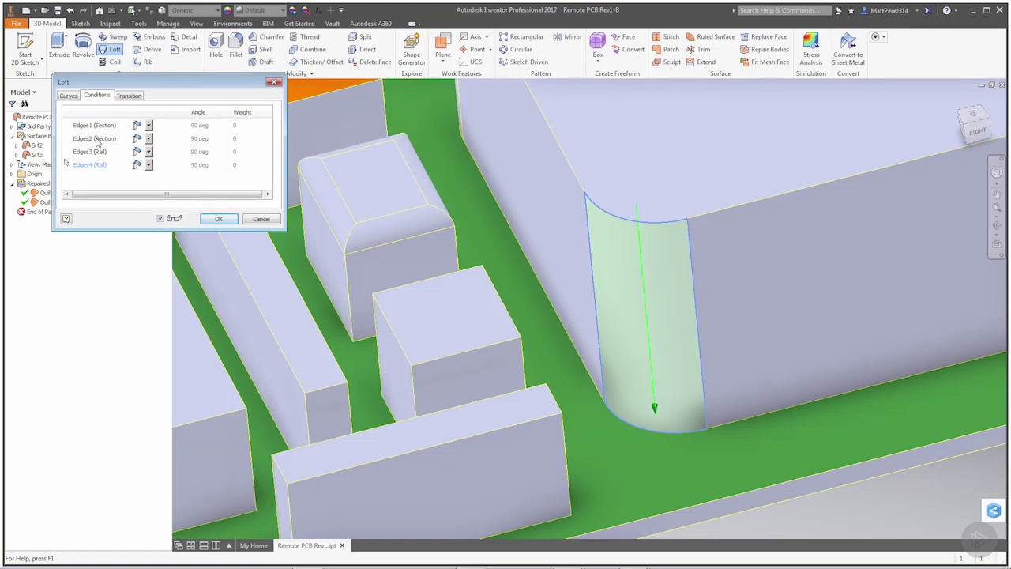
{"action": "left_click", "coordinate": [150, 151]}
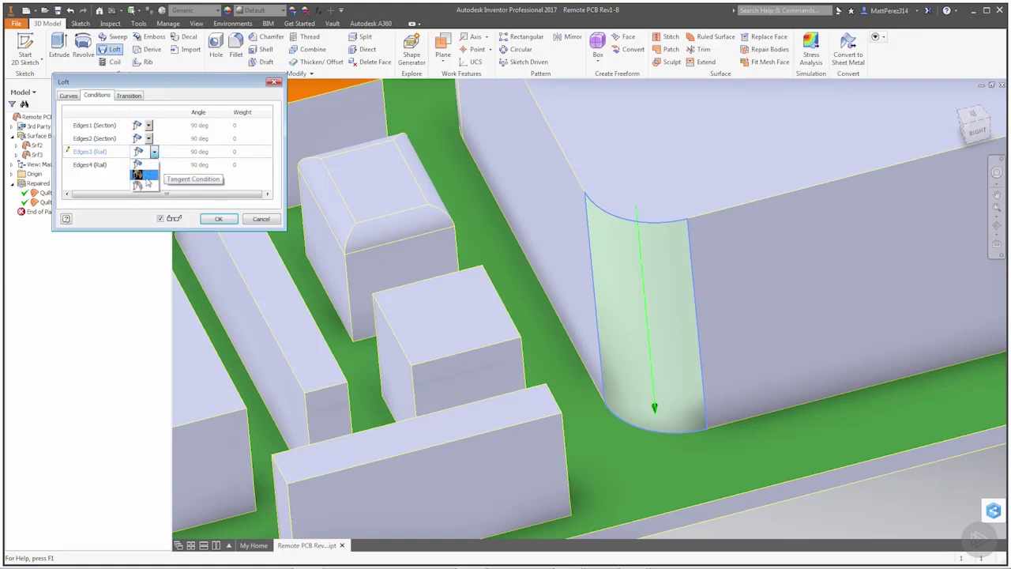
{"action": "left_click", "coordinate": [145, 176]}
{"action": "left_click", "coordinate": [154, 165]}
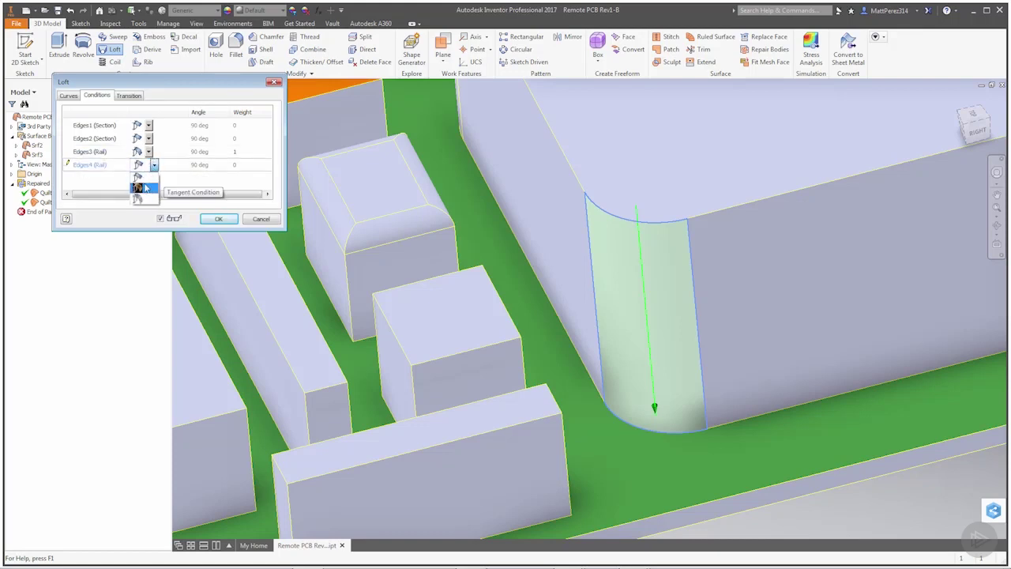
{"action": "left_click", "coordinate": [145, 188]}
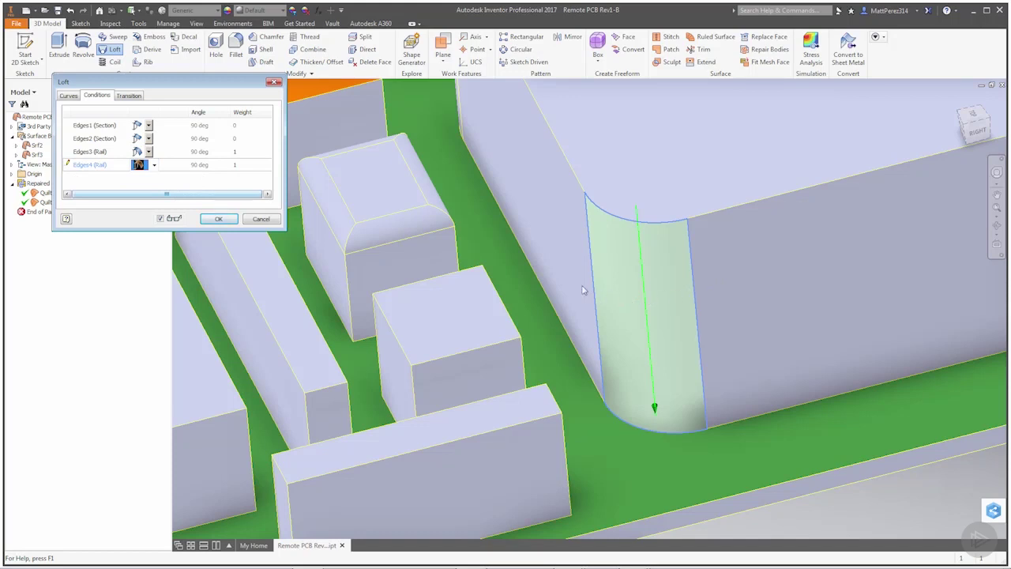
- Create the corner loft surface LoftSrf1 and turn off its Translucent display
{"action": "left_click", "coordinate": [215, 219]}
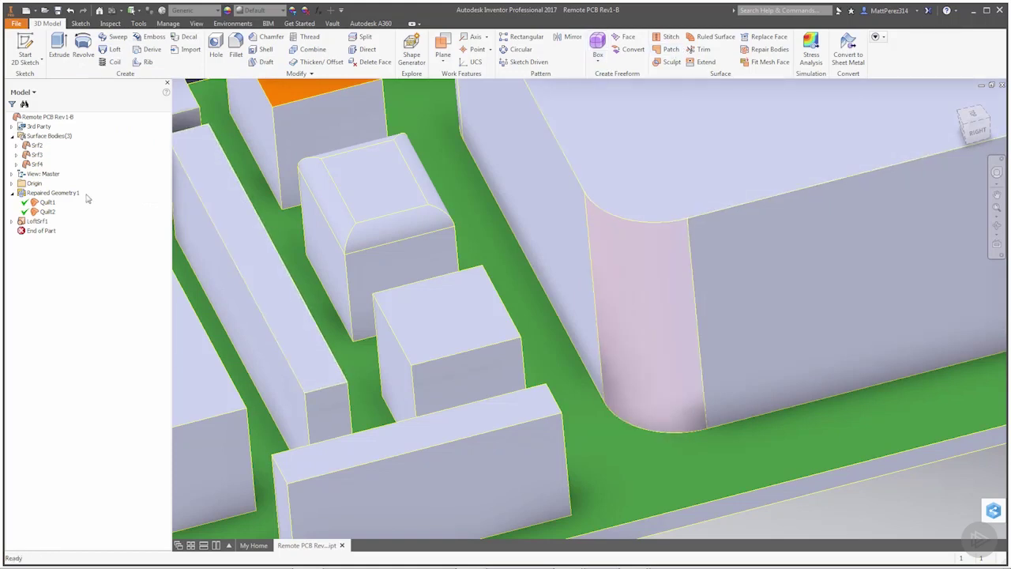
{"action": "left_click", "coordinate": [13, 222]}
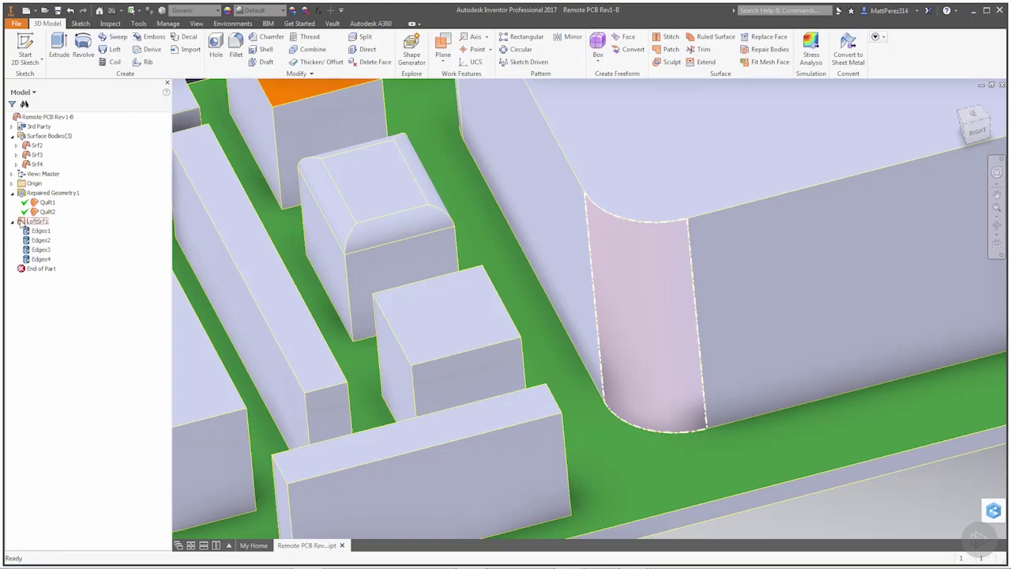
{"action": "left_click", "coordinate": [20, 222]}
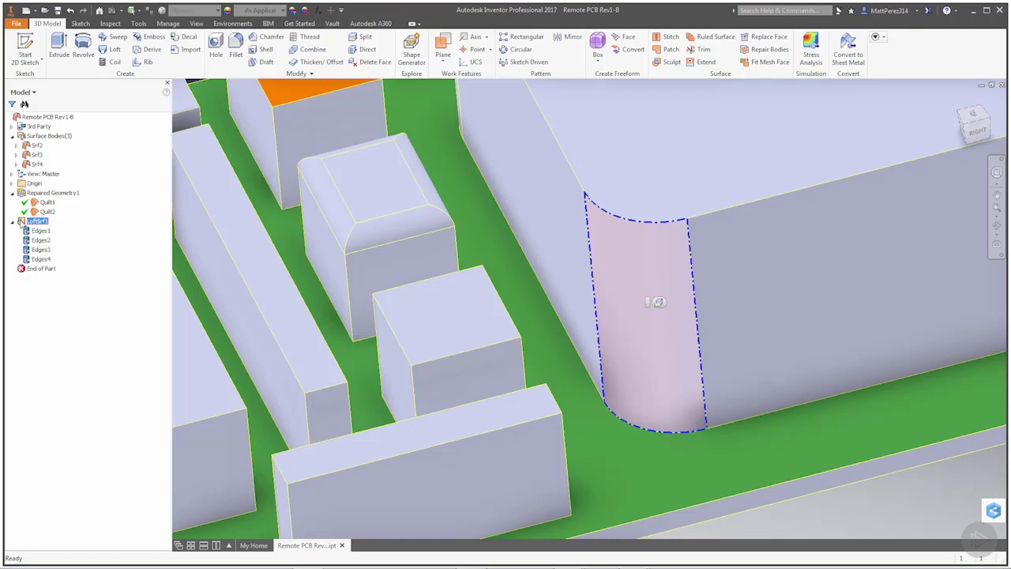
{"action": "right_click", "coordinate": [20, 222]}
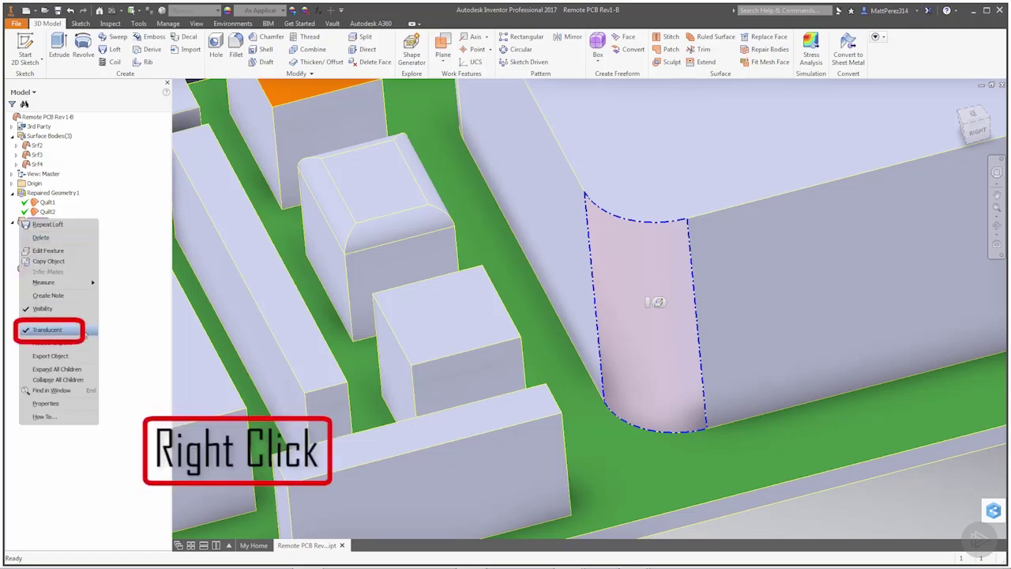
{"action": "left_click", "coordinate": [71, 333]}
- Loft a surface from the hole's top rim to its bottom rim, creating LoftSrf2
{"action": "scroll", "coordinate": [656, 332], "scroll_direction": "down", "scroll_amount": 5}
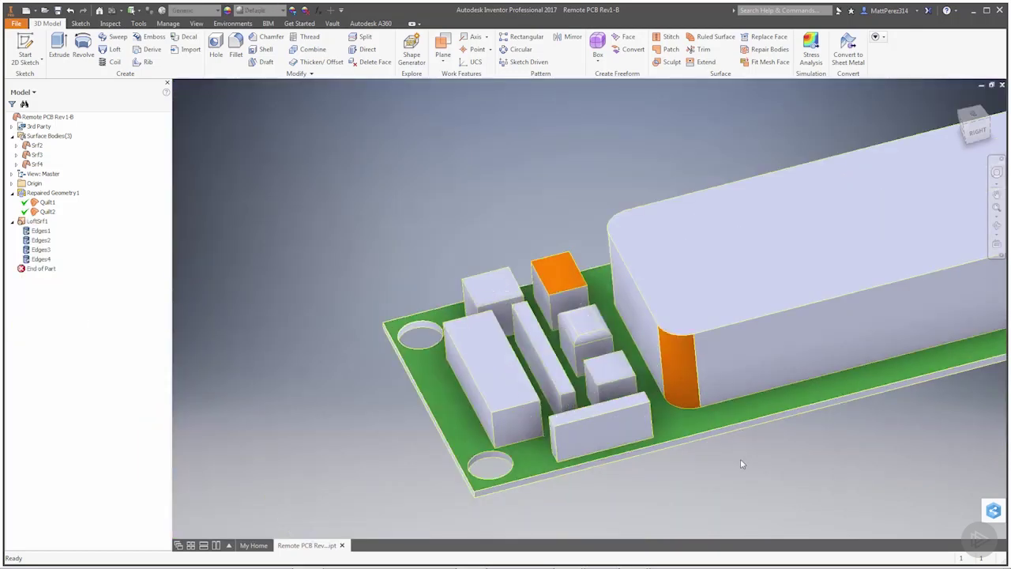
{"action": "scroll", "coordinate": [423, 331], "scroll_direction": "up", "scroll_amount": 5}
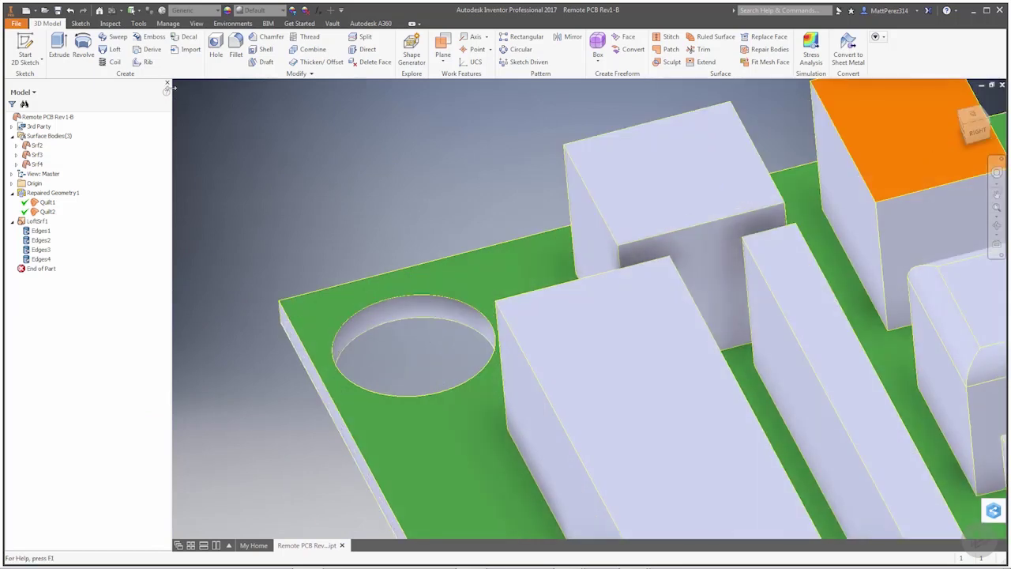
{"action": "left_click", "coordinate": [110, 50]}
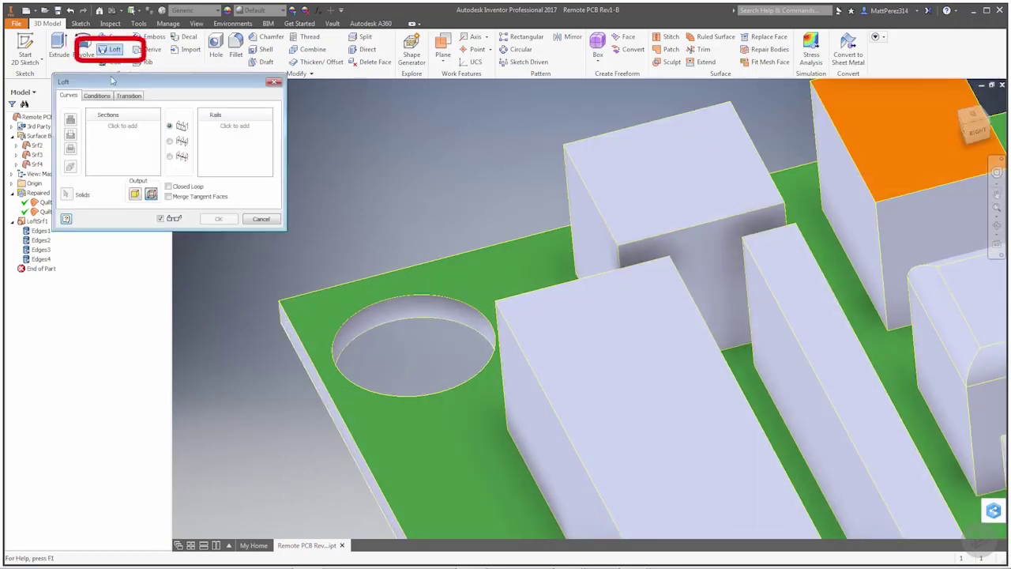
{"action": "left_click", "coordinate": [151, 195]}
{"action": "left_click", "coordinate": [460, 305]}
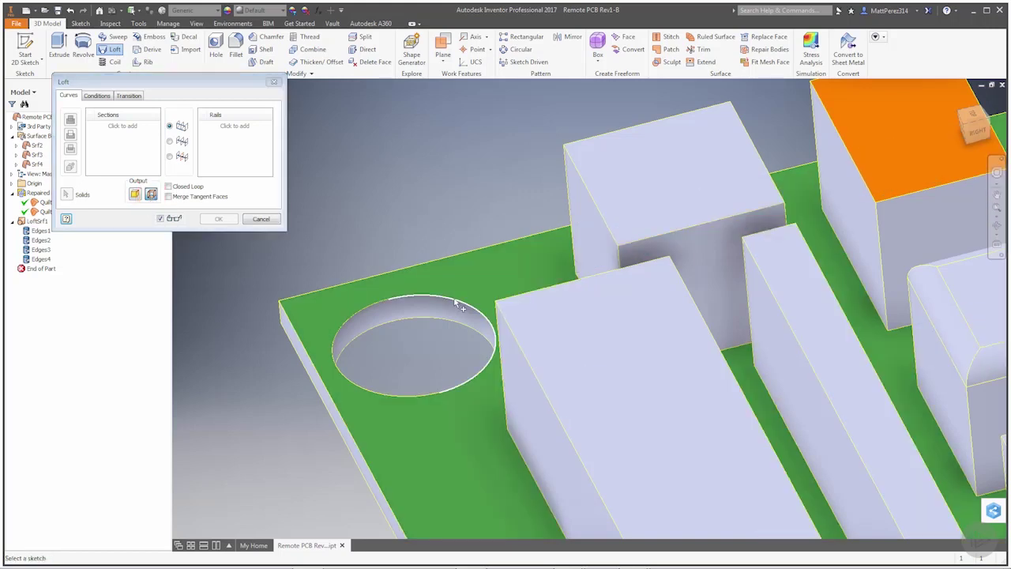
{"action": "left_click", "coordinate": [374, 302]}
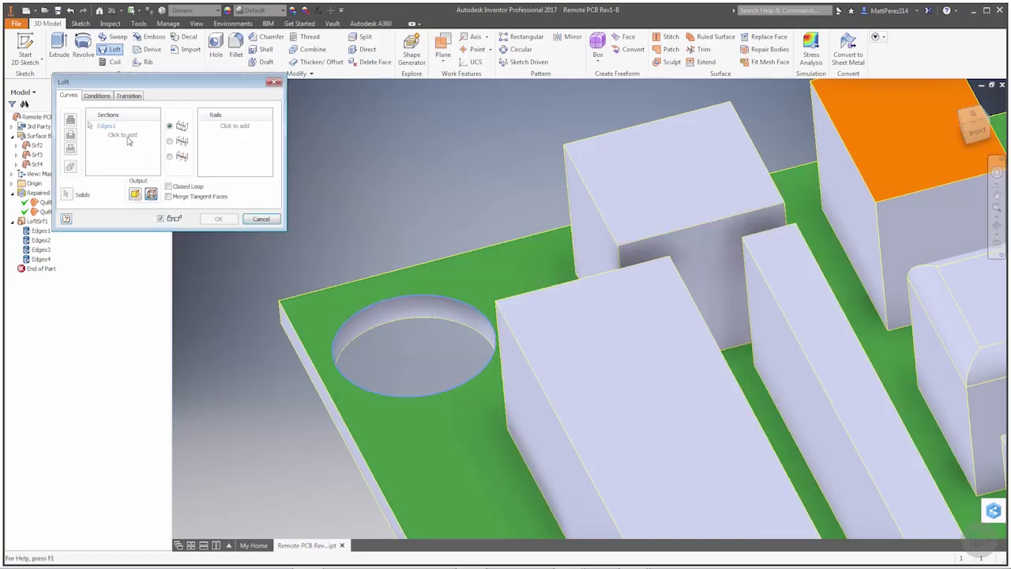
{"action": "left_click", "coordinate": [423, 319]}
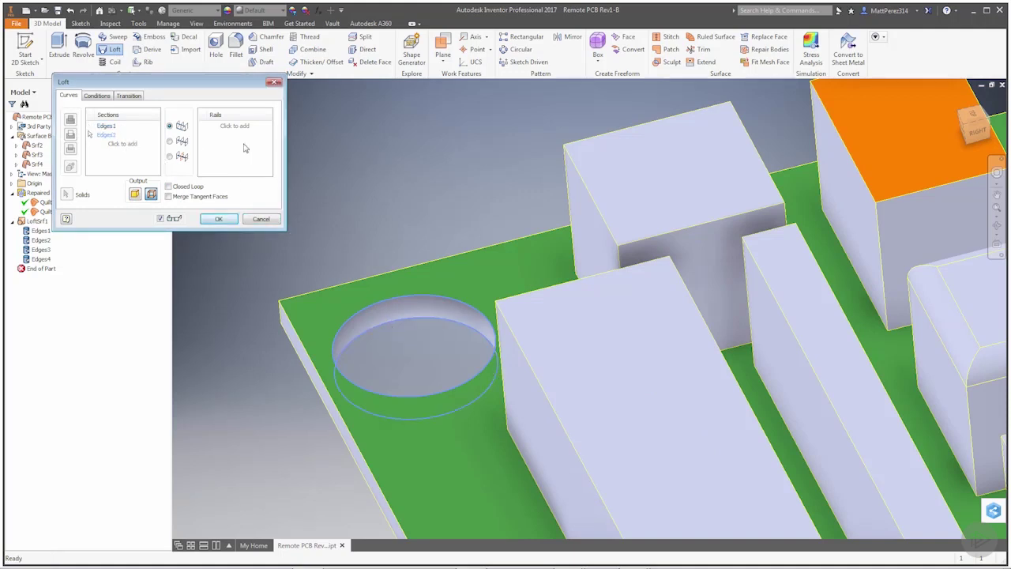
{"action": "left_click", "coordinate": [102, 96]}
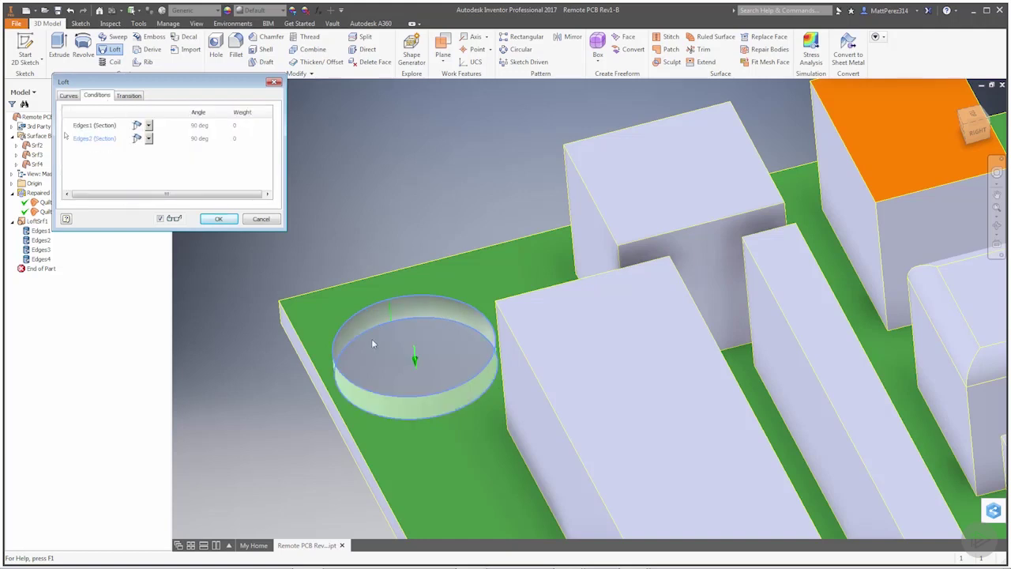
{"action": "left_click", "coordinate": [218, 219]}
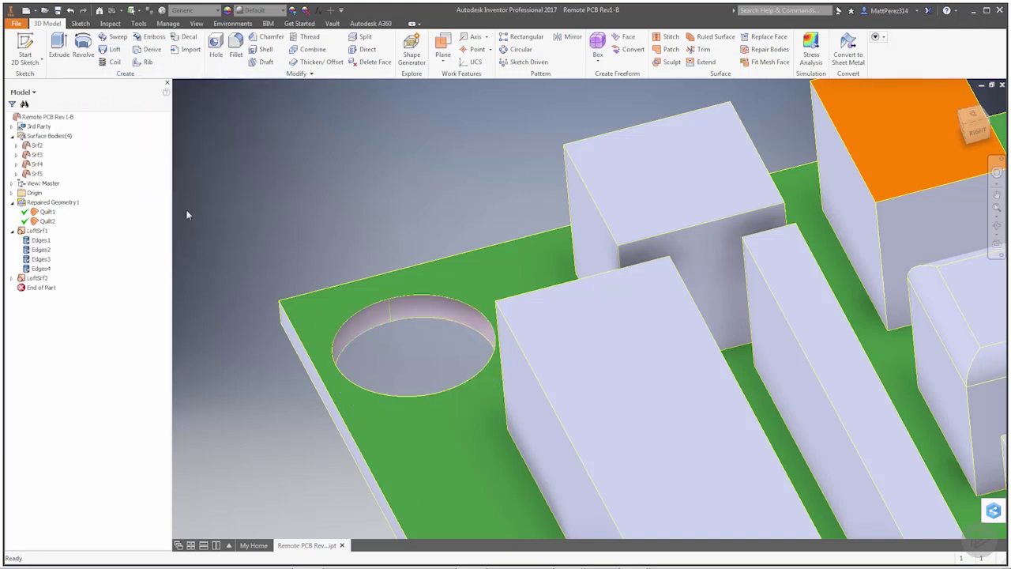
- Uncheck Translucent on LoftSrf2 and orbit the view to inspect the model
{"action": "right_click", "coordinate": [31, 276]}
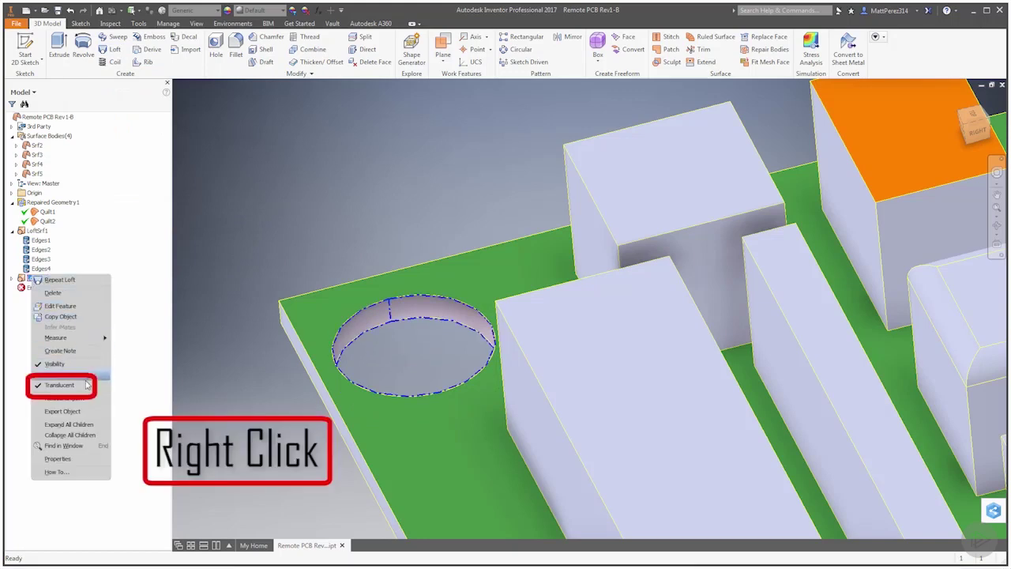
{"action": "left_click", "coordinate": [86, 386]}
{"action": "scroll", "coordinate": [450, 290], "scroll_direction": "up", "scroll_amount": 5}
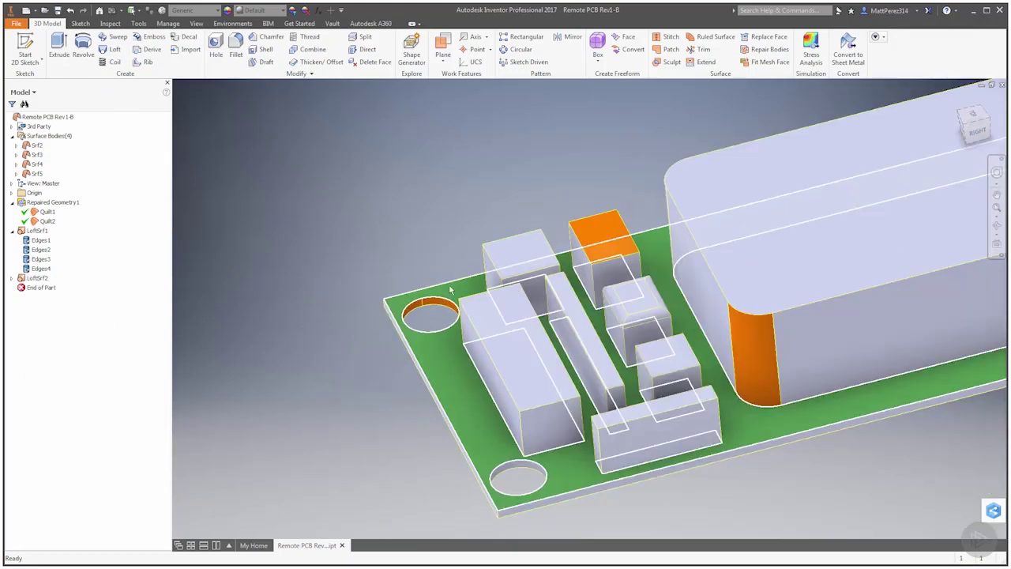
{"action": "mouse_move", "coordinate": [450, 291]}
{"action": "middle_mouse_down", "text": "shift"}
{"action": "mouse_move", "coordinate": [445, 343]}
{"action": "mouse_move", "coordinate": [459, 350]}
{"action": "mouse_move", "coordinate": [459, 275]}
{"action": "middle_mouse_up", "text": "shift"}
{"action": "scroll", "coordinate": [572, 318], "scroll_direction": "up", "scroll_amount": 5}
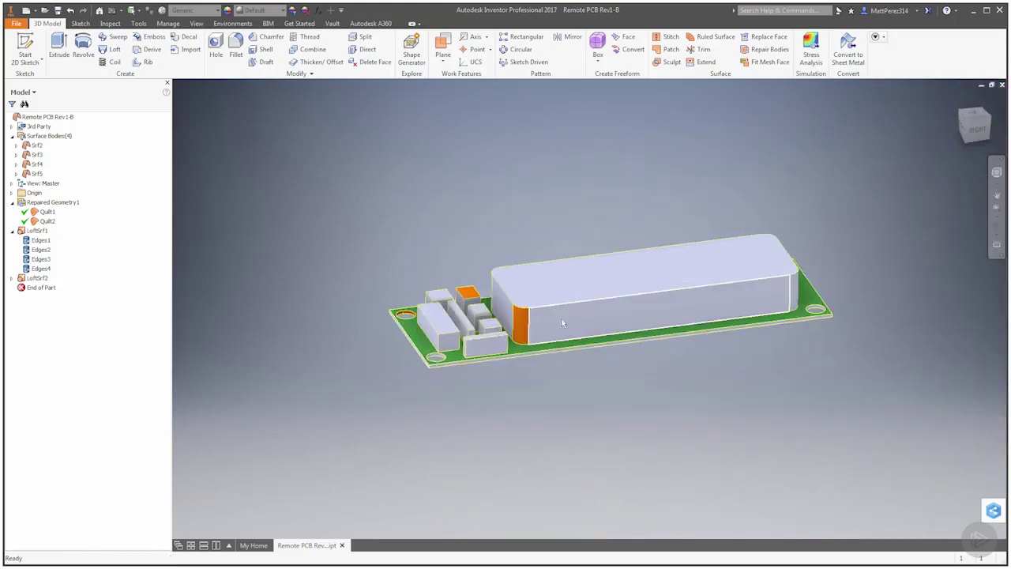
{"action": "scroll", "coordinate": [572, 318], "scroll_direction": "down", "scroll_amount": 5}
- Stitch three surface bodies, including the hole and corner lofts, into Stitch Surface1
{"action": "left_click", "coordinate": [667, 36]}
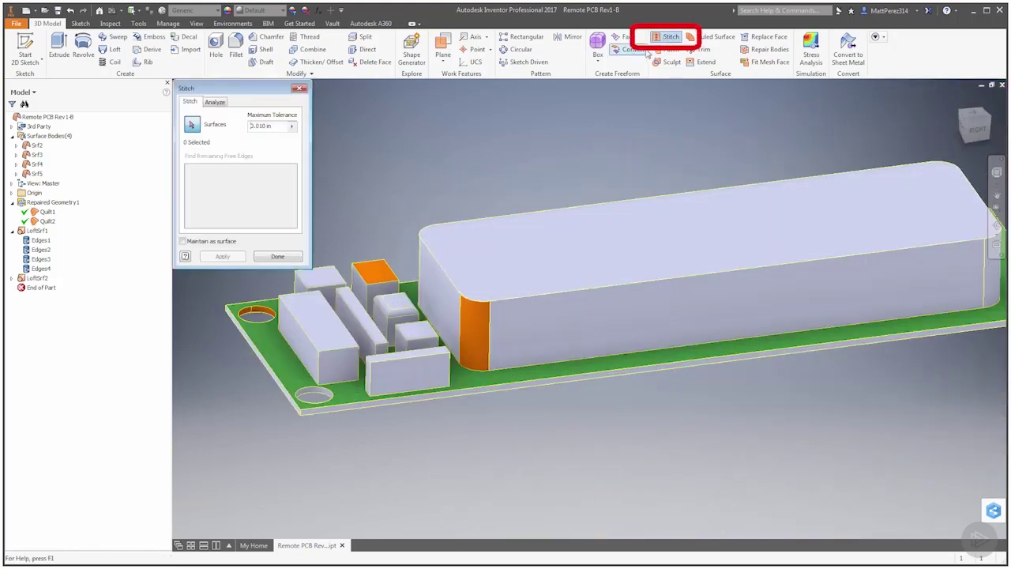
{"action": "left_click", "coordinate": [376, 301]}
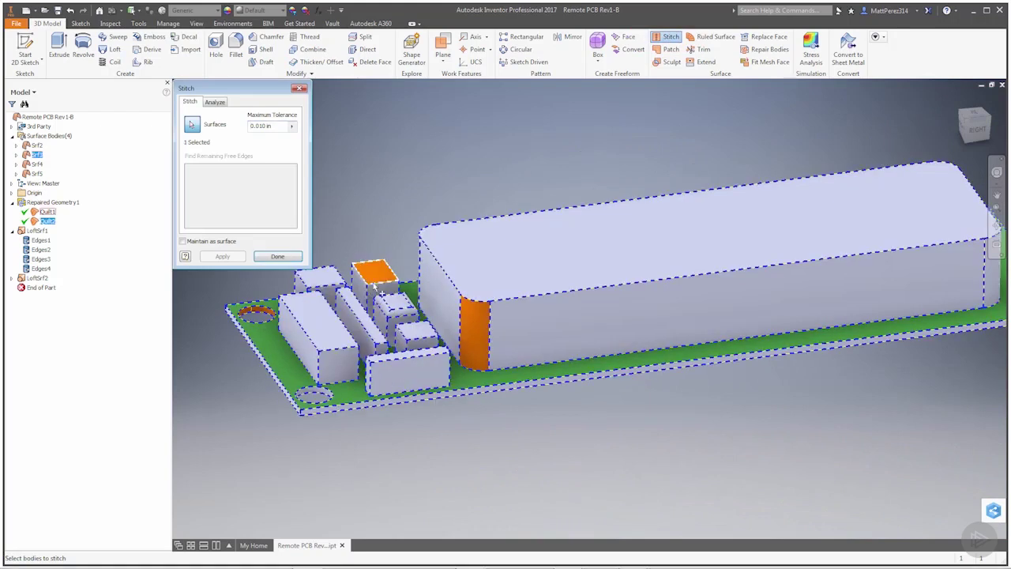
{"action": "left_click", "coordinate": [256, 314]}
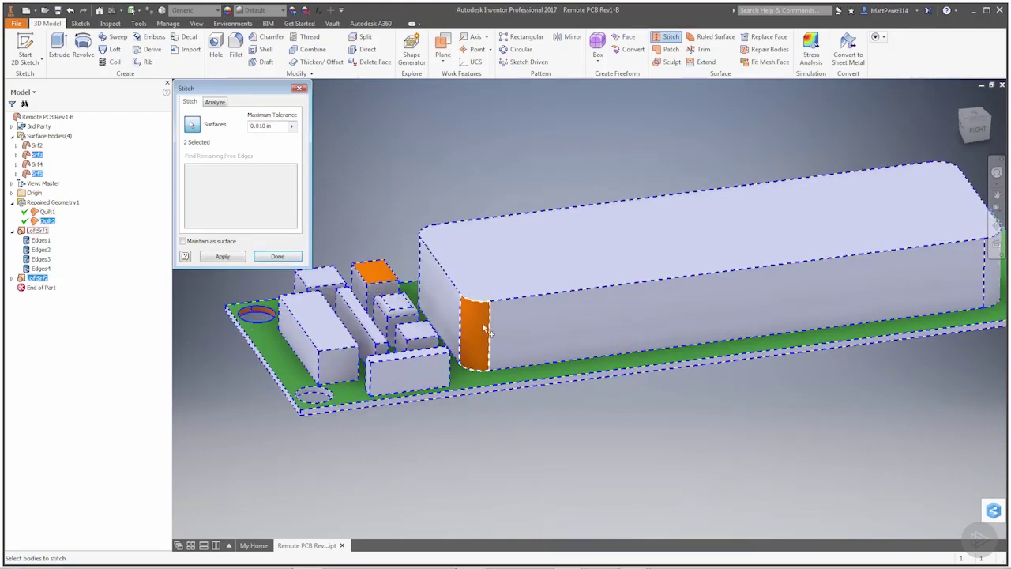
{"action": "left_click", "coordinate": [480, 327]}
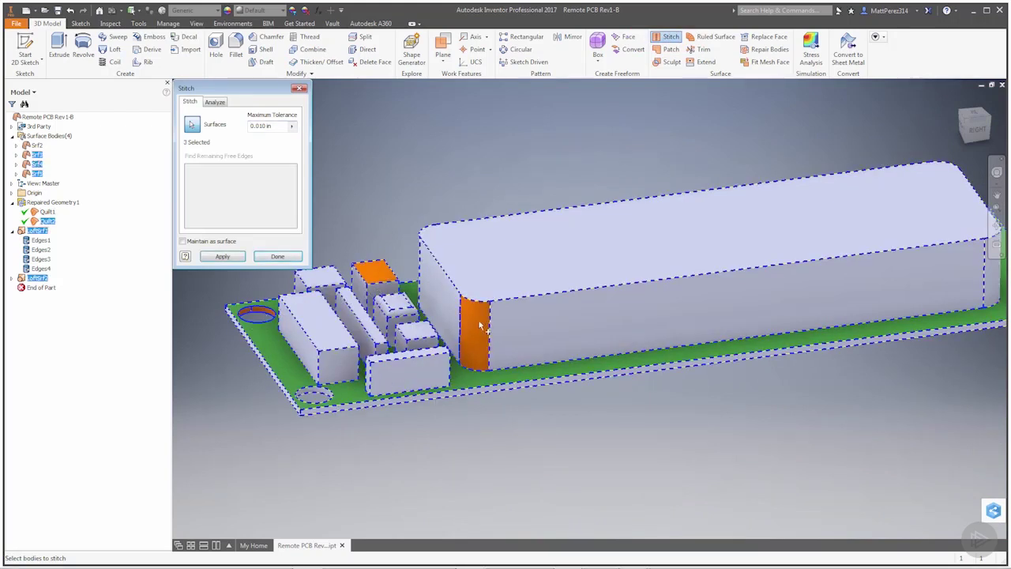
{"action": "left_click", "coordinate": [222, 258]}
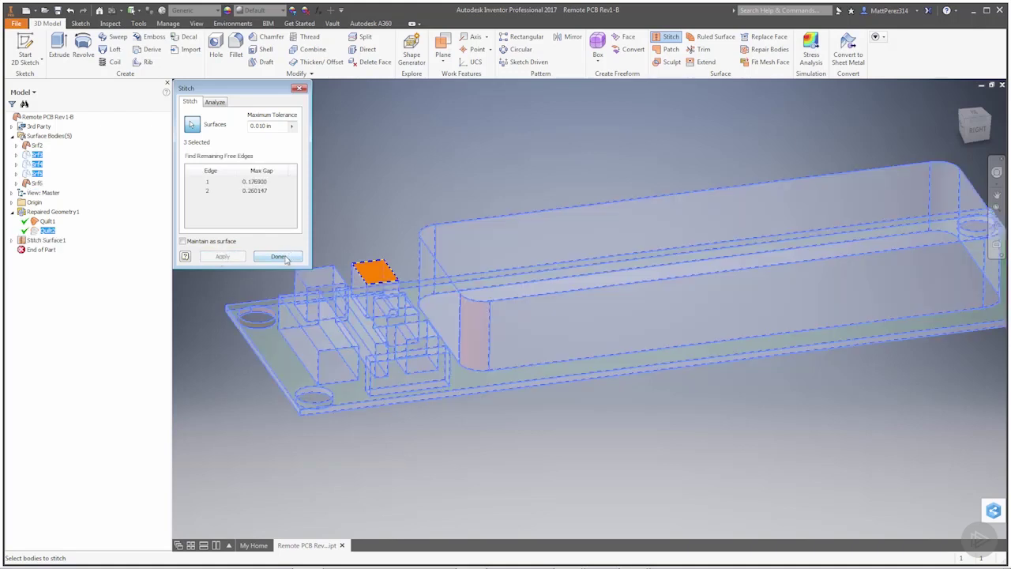
{"action": "left_click", "coordinate": [278, 258]}
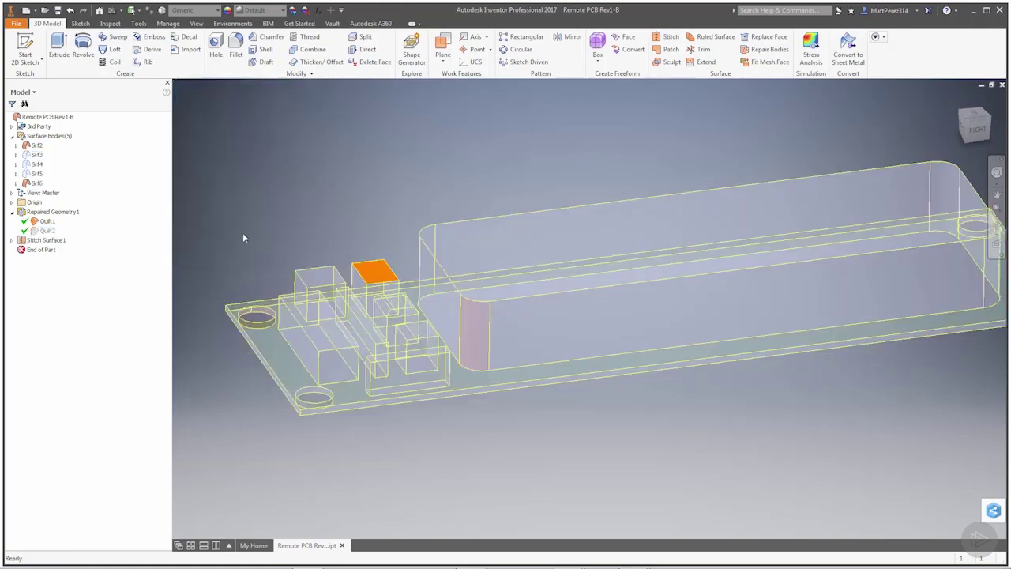
- Select Srf6, Srf2 and Srf4 in the browser to identify each surface
{"action": "left_click", "coordinate": [32, 183]}
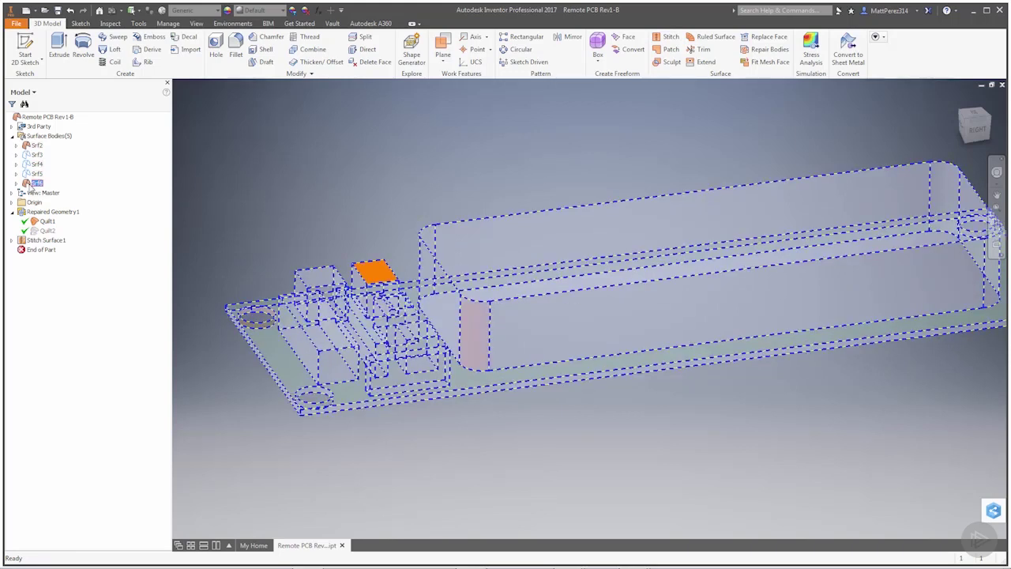
{"action": "left_click", "coordinate": [36, 146]}
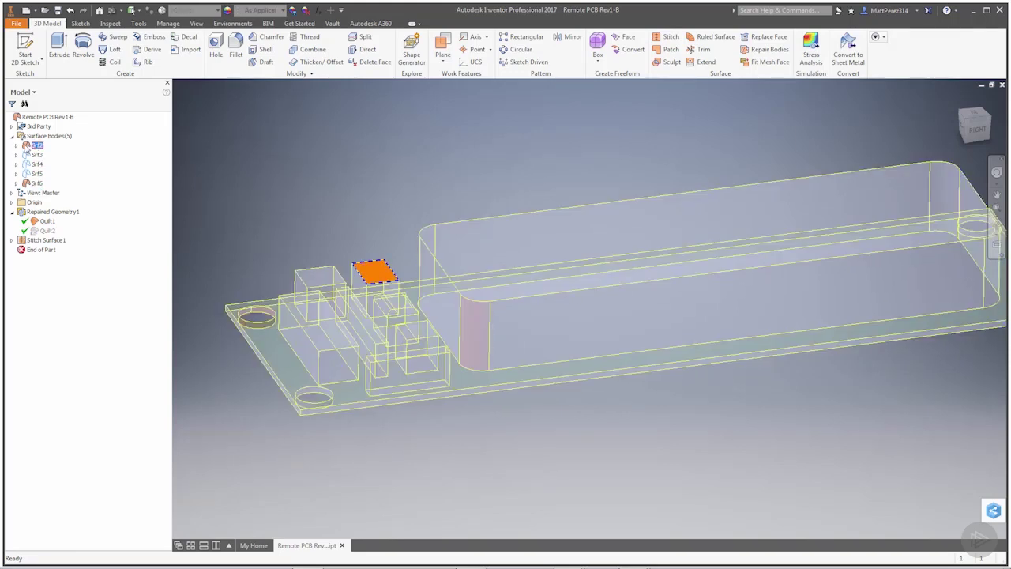
{"action": "left_click", "coordinate": [37, 165], "text": "ctrl"}
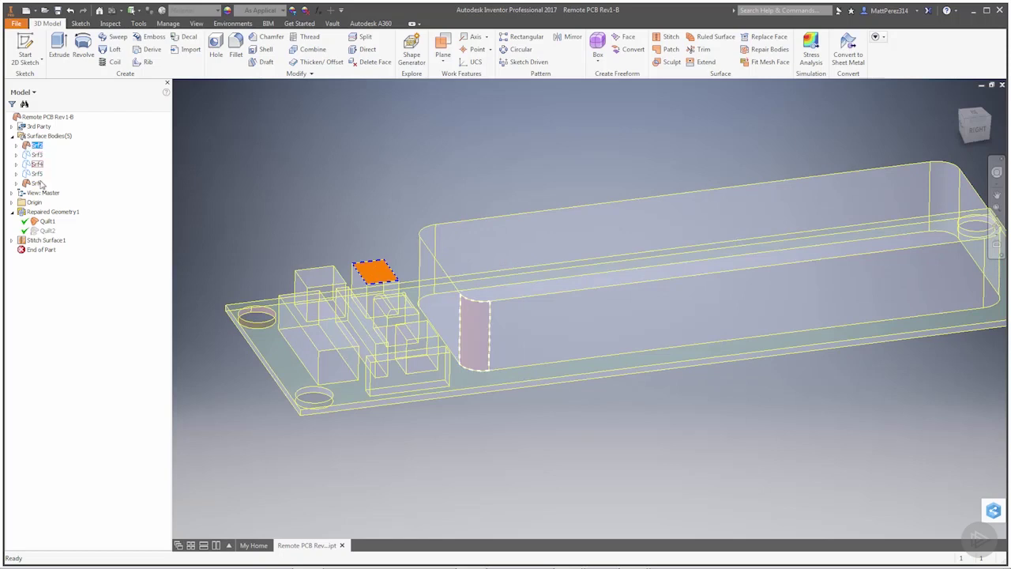
- Edit Stitch Surface1 to include the remaining surface, forming a solid
{"action": "right_click", "coordinate": [37, 239]}
{"action": "left_click", "coordinate": [65, 271]}
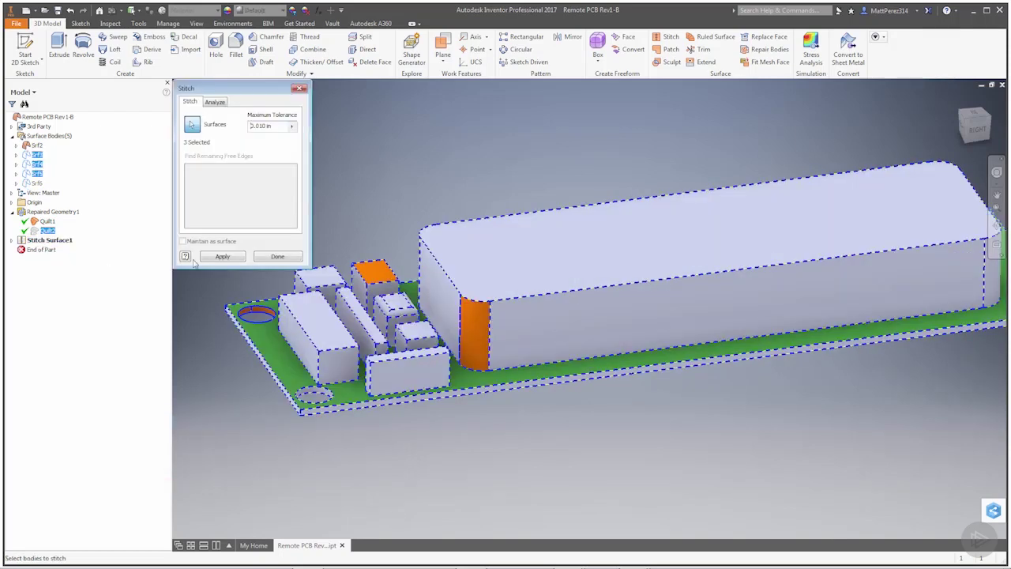
{"action": "left_click", "coordinate": [239, 259]}
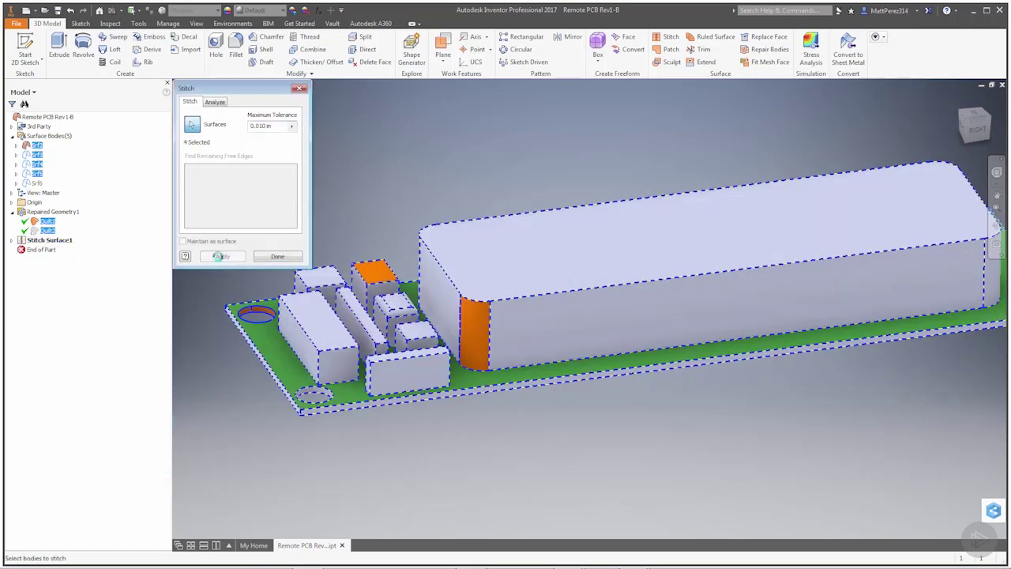
{"action": "left_click", "coordinate": [291, 258]}
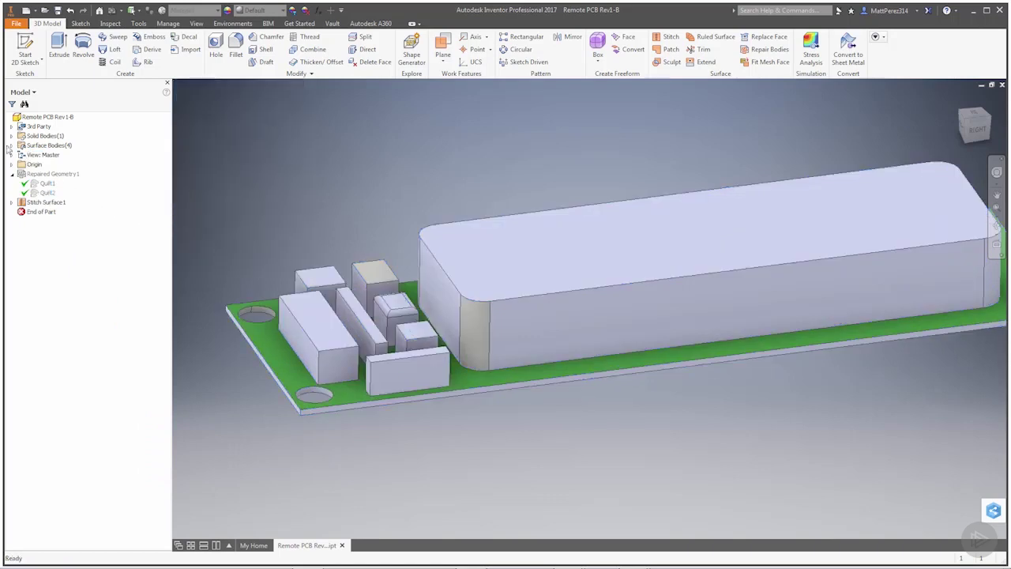
- Check Solid1 under Solid Bodies and review the Surface Bodies list
{"action": "left_click", "coordinate": [12, 136]}
{"action": "left_click", "coordinate": [35, 146]}
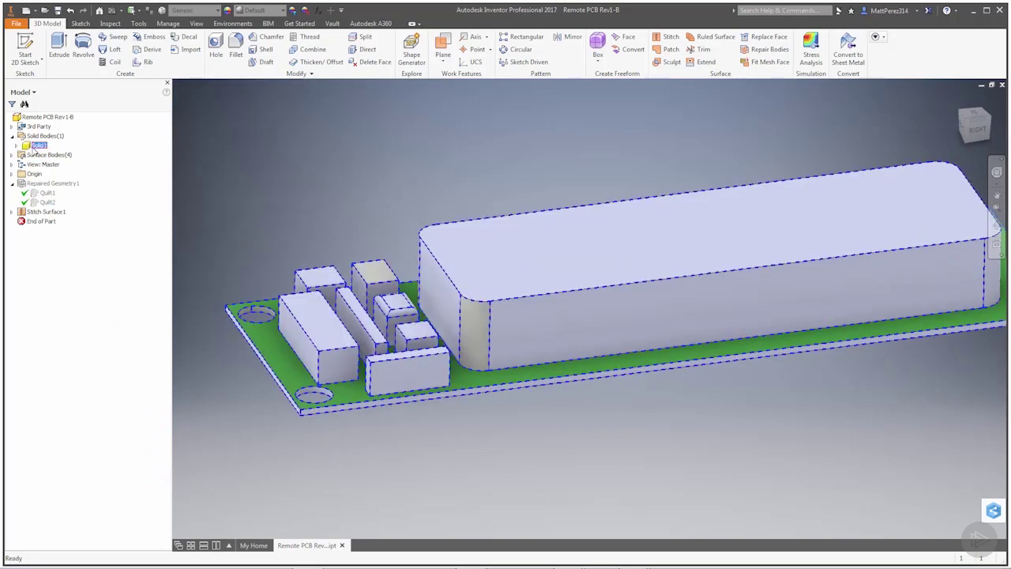
{"action": "left_click", "coordinate": [12, 154]}
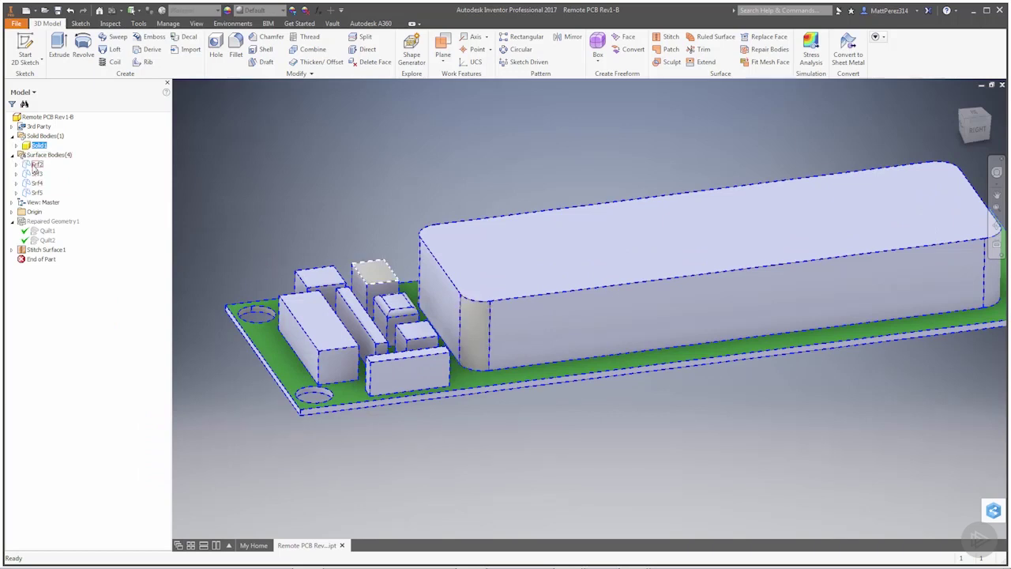
{"action": "left_click", "coordinate": [11, 155]}
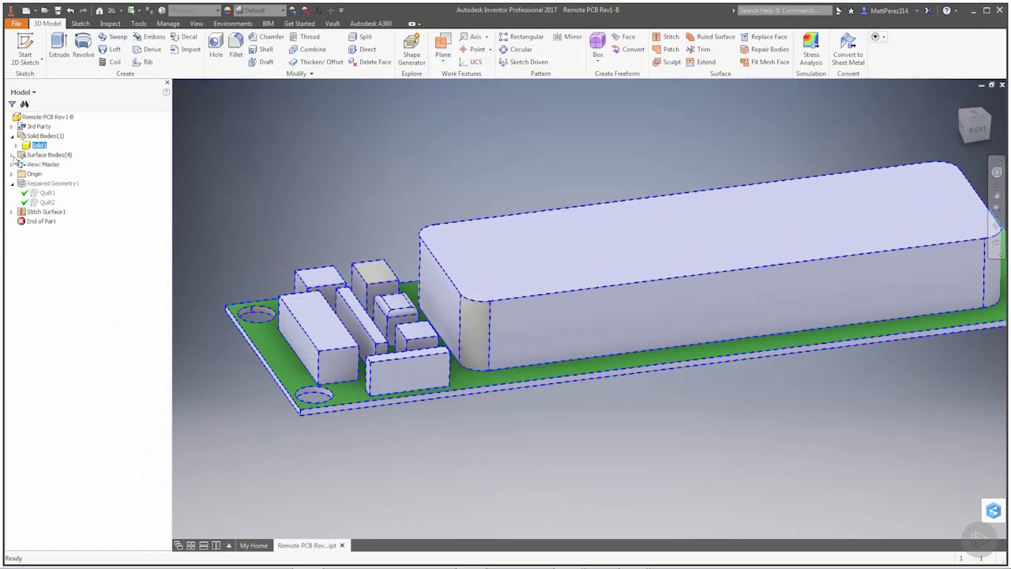
{"action": "left_click", "coordinate": [301, 181]}
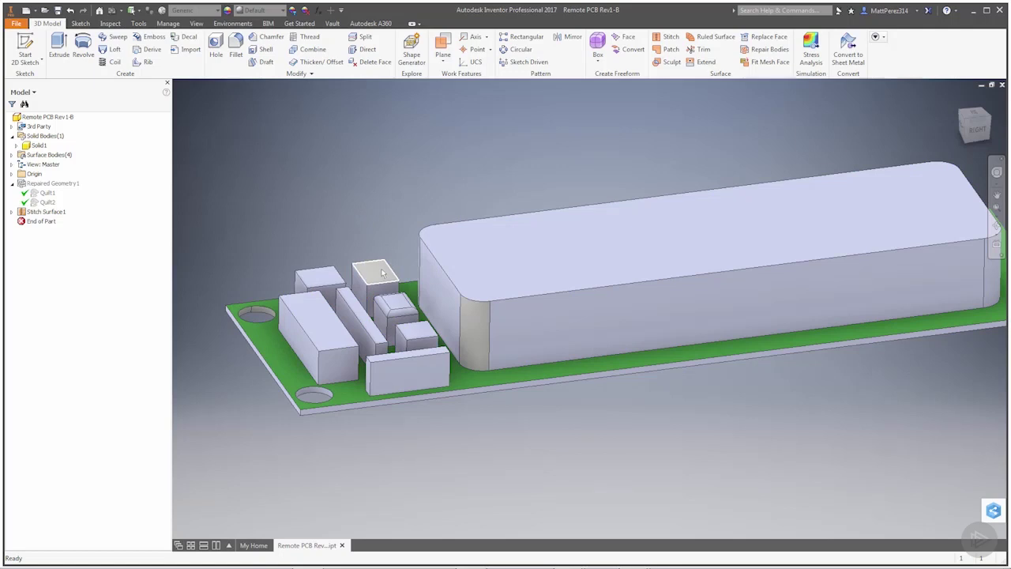
{"action": "key", "text": "F6"}
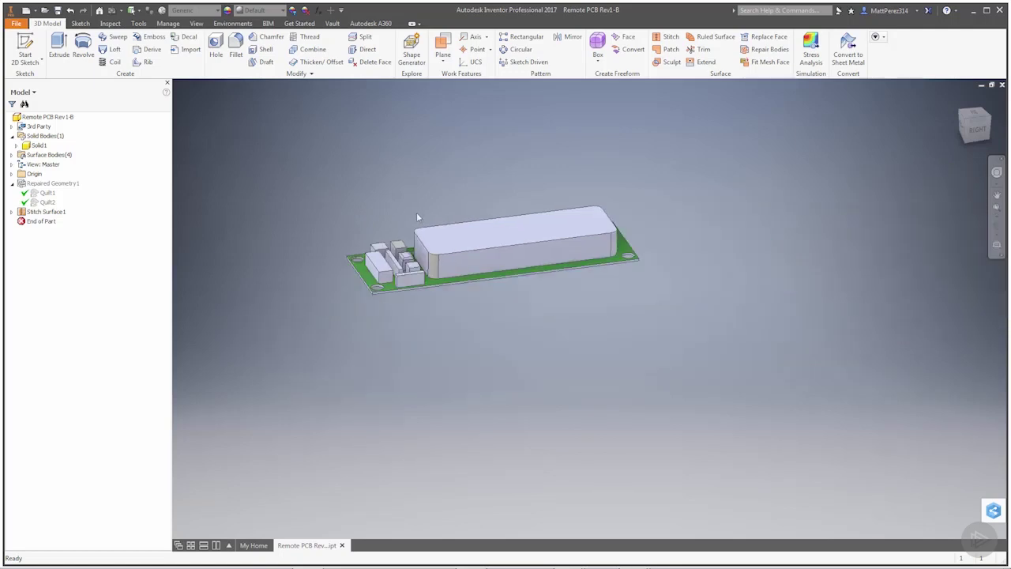
{"action": "middle_click_drag", "start_coordinate": [418, 217], "coordinate": [451, 253]}
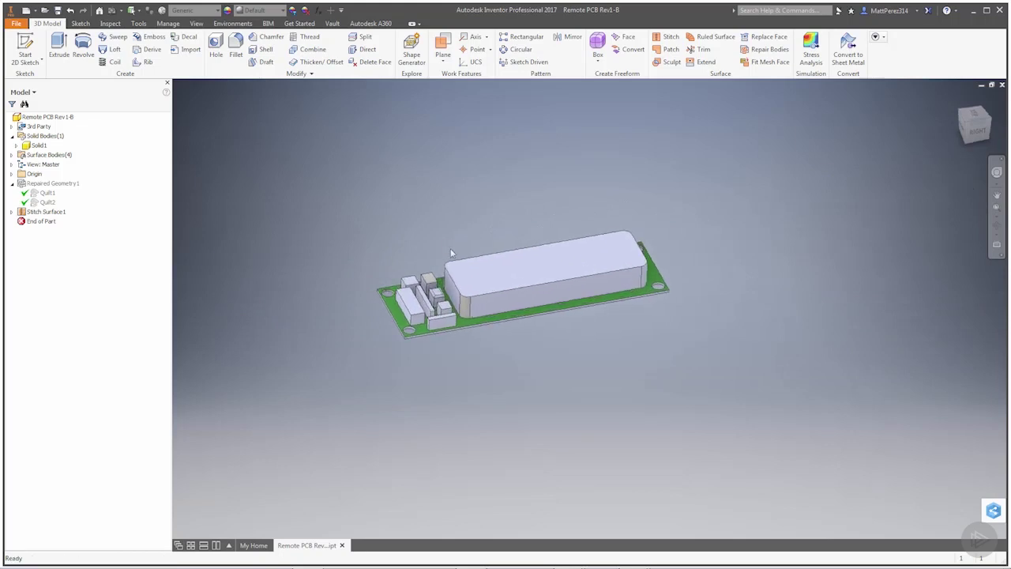
{"action": "scroll", "coordinate": [490, 265], "scroll_direction": "up", "scroll_amount": 5}
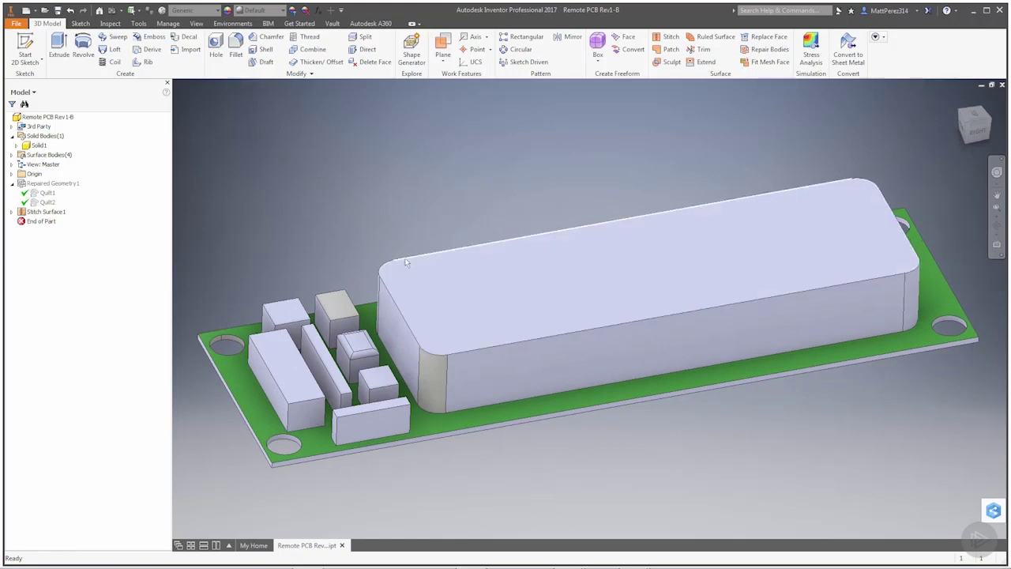
{"action": "left_click", "coordinate": [444, 277]}
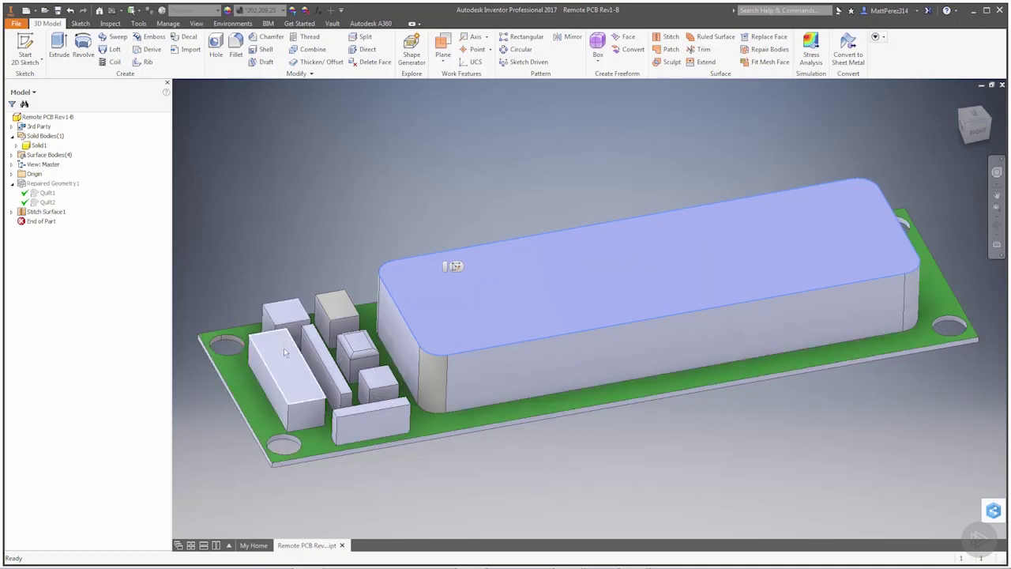
{"action": "mouse_move", "coordinate": [302, 368]}
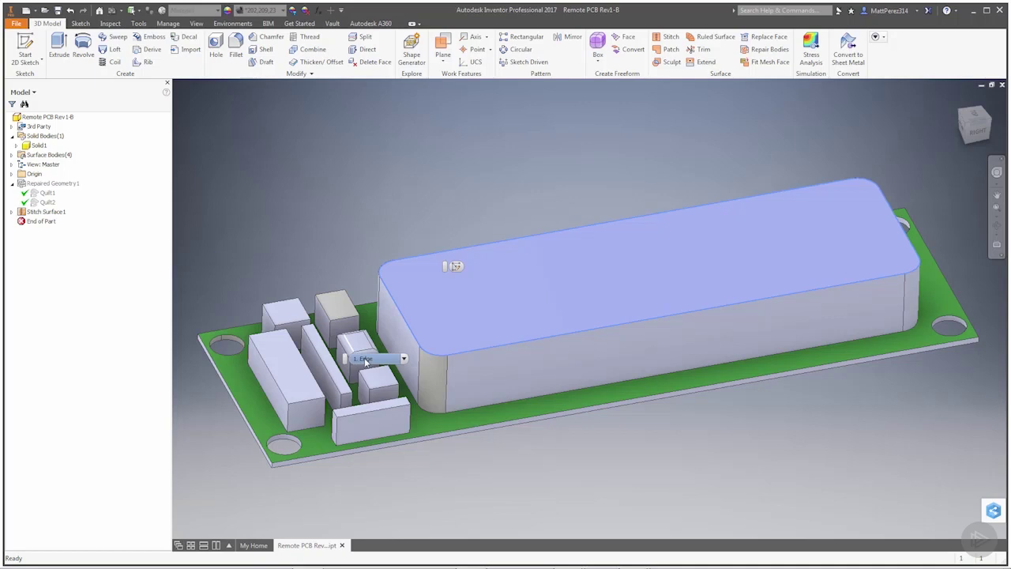
{"action": "left_click", "coordinate": [337, 233]}
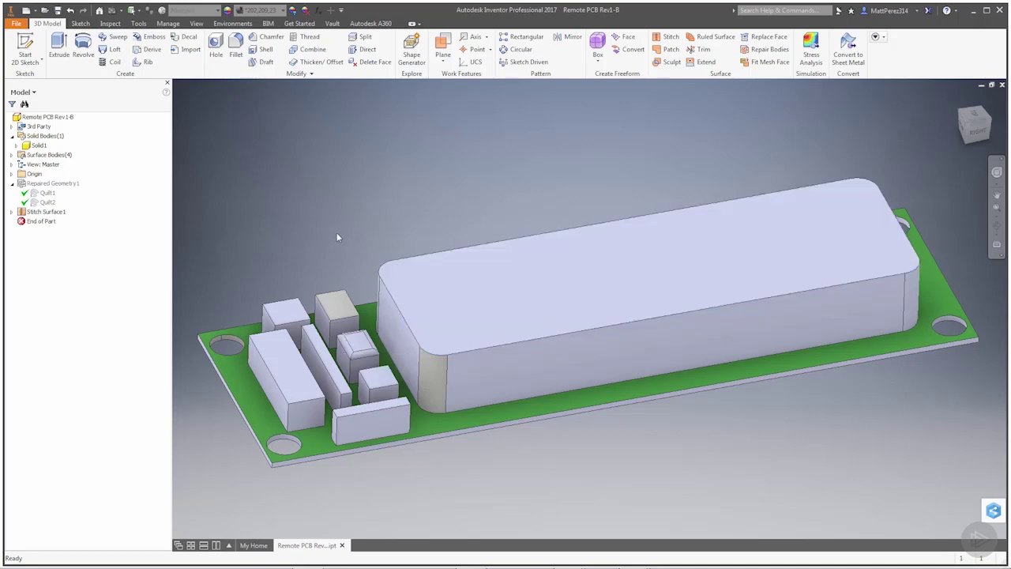